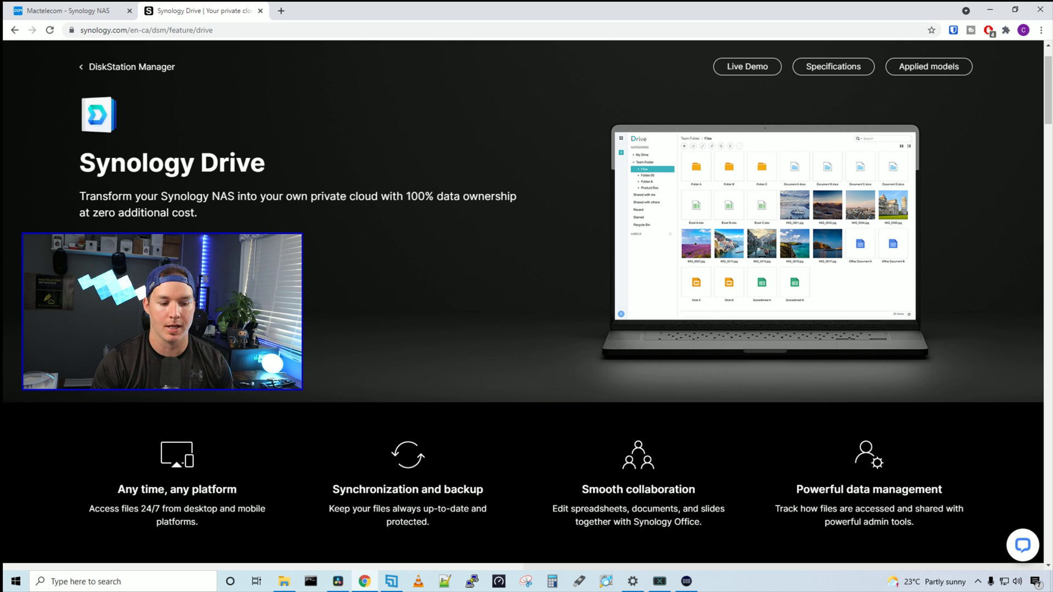
Step: Scroll the Synology Drive page past the ecosystem diagram to the Auditing Logs (40 action types) feature
scroll(422, 262, down, 5)
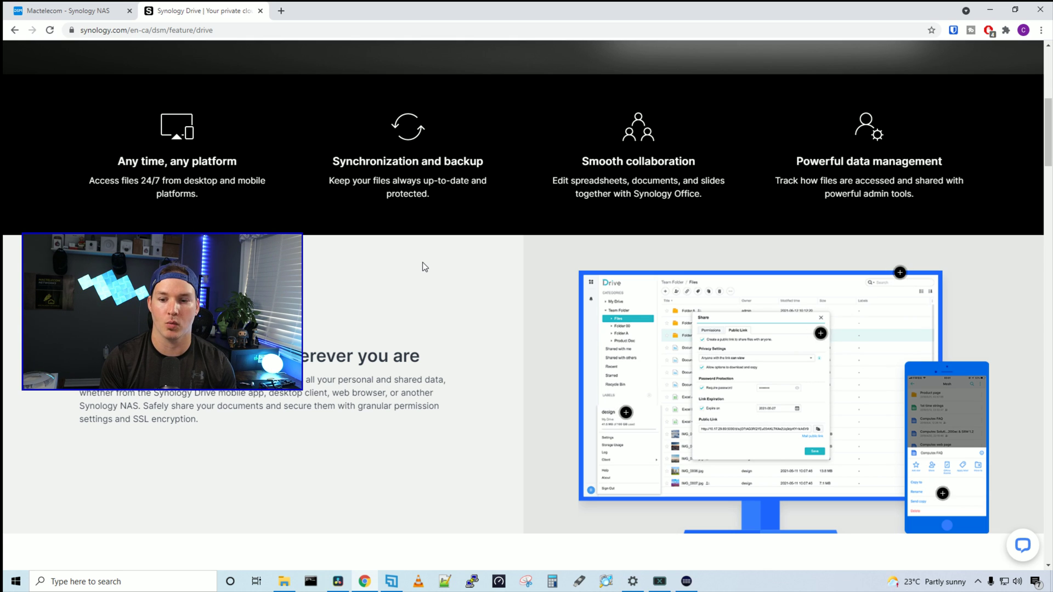
scroll(422, 262, down, 4)
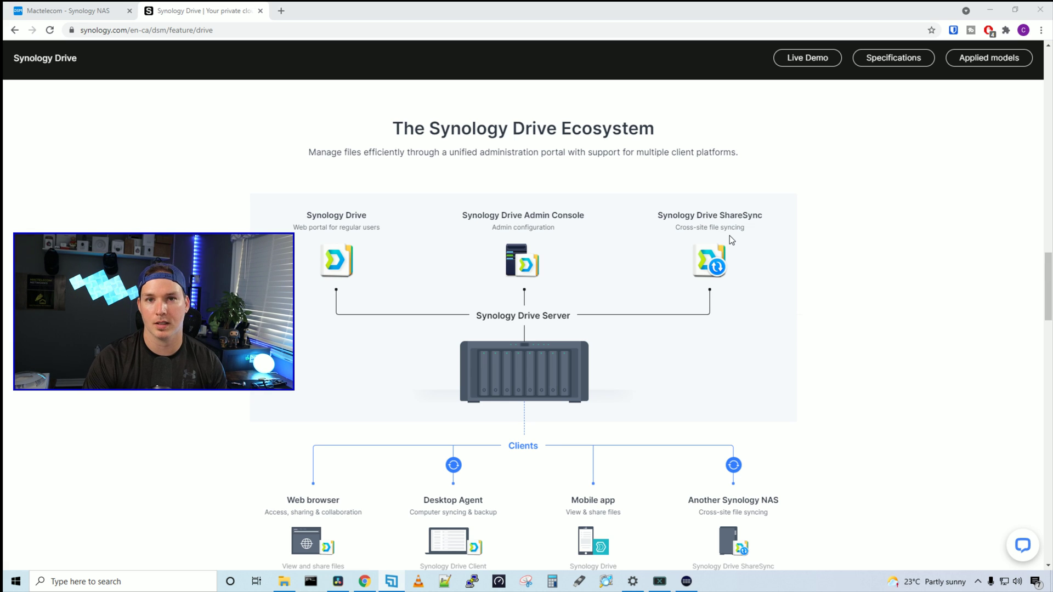
scroll(731, 239, down, 2)
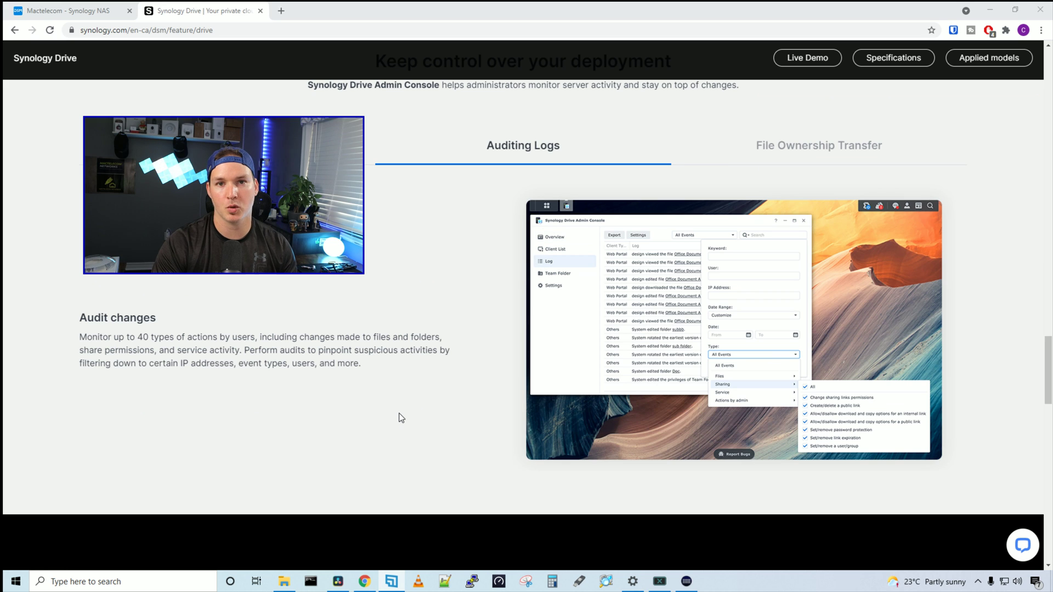
Step: Search Package Center for 'drive' and install the Synology Drive Server package
click(818, 157)
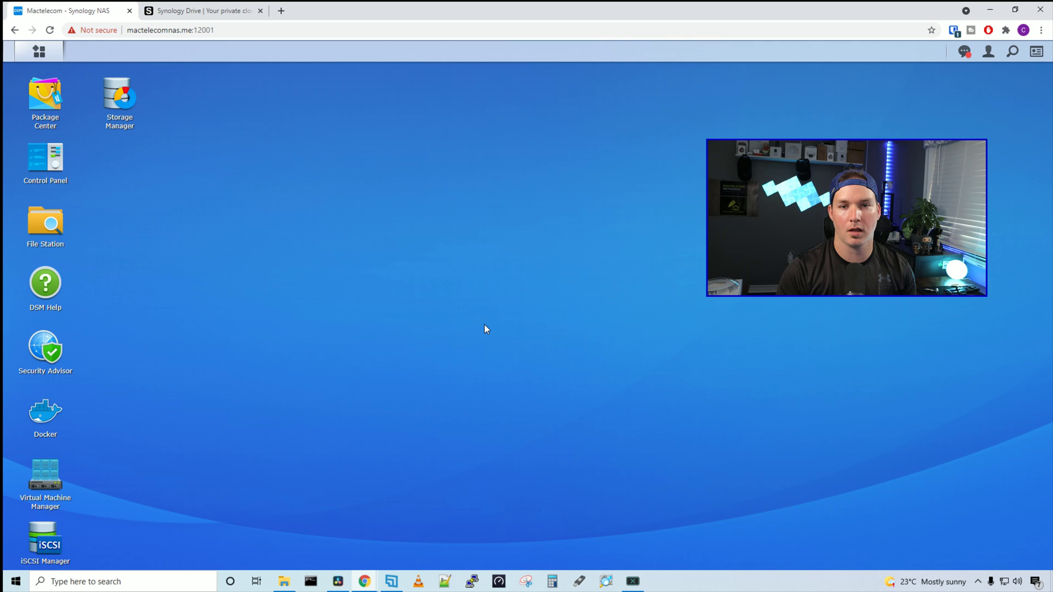
click(48, 116)
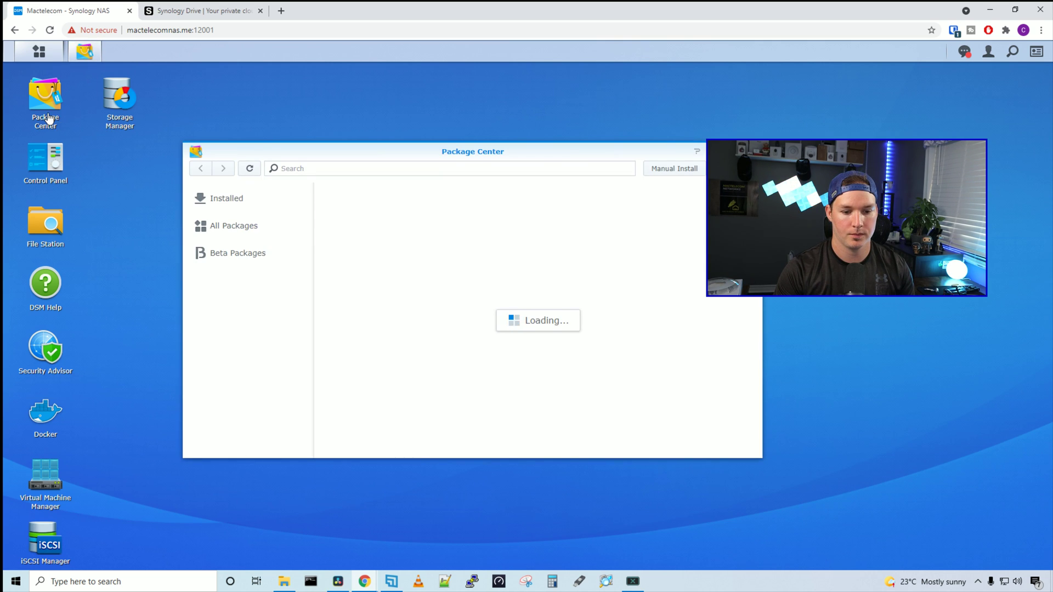
click(310, 171)
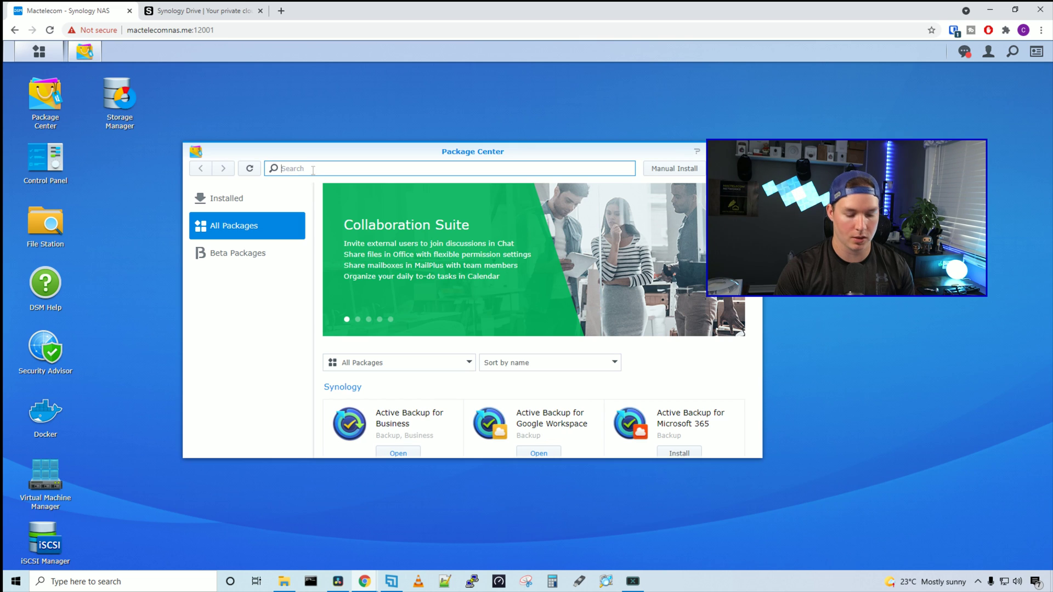
text(drive)
key(Return)
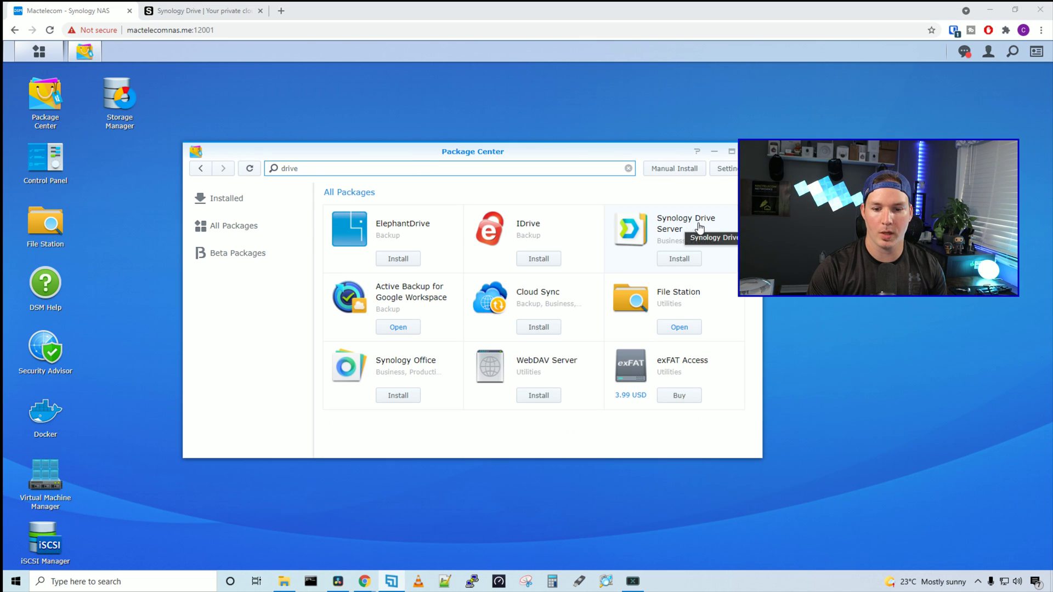
click(686, 259)
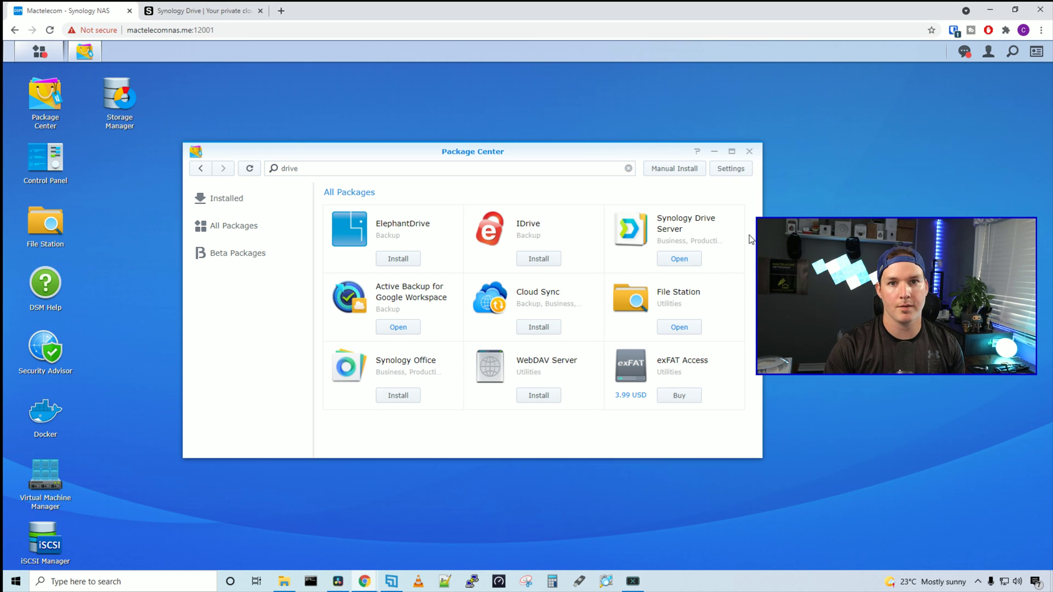
Step: Add a Synology Drive Admin Console shortcut to the DSM desktop from the Main Menu
click(749, 152)
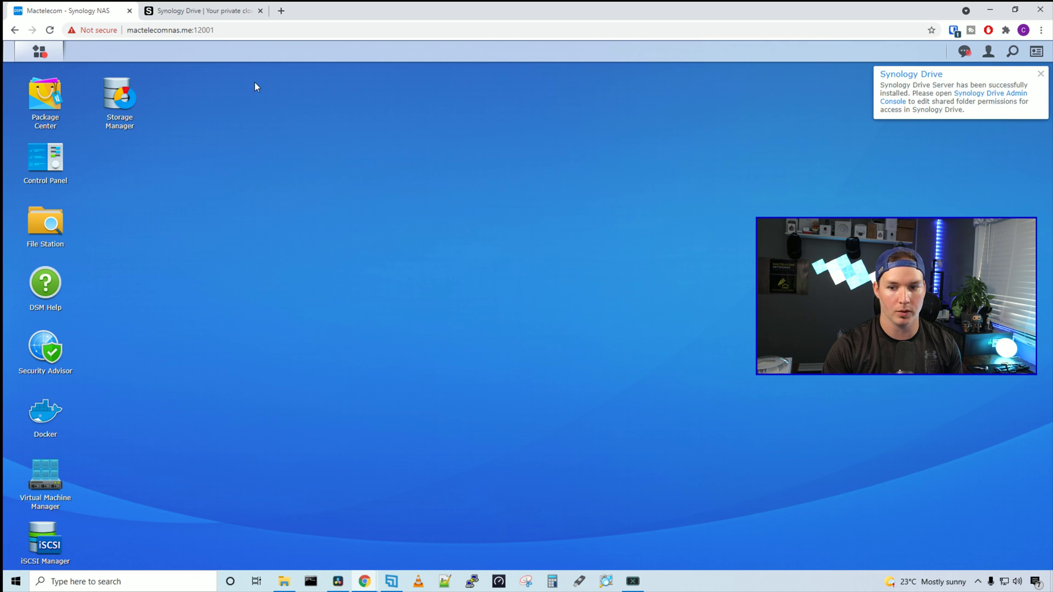
click(39, 51)
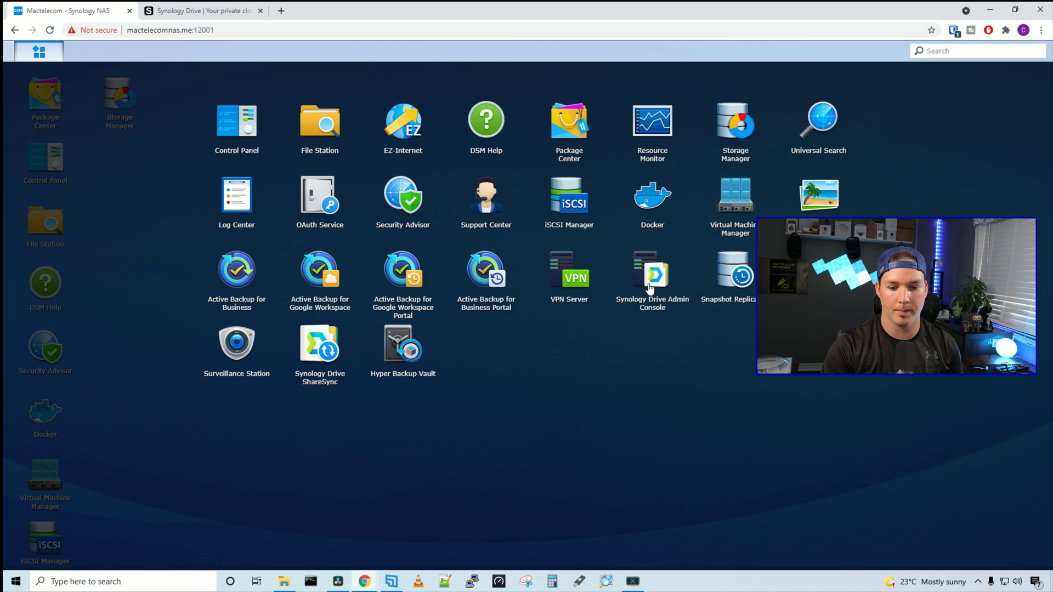
drag(641, 276, 126, 188)
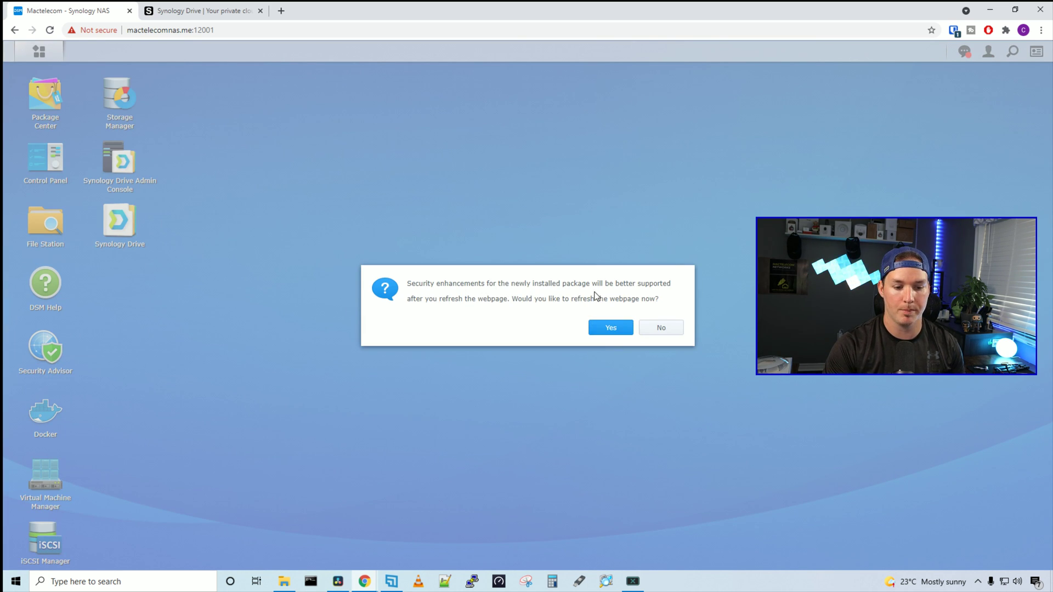
Step: Refresh the page, launch Synology Drive Admin Console and step through its welcome slides to the Team Folder list
click(592, 329)
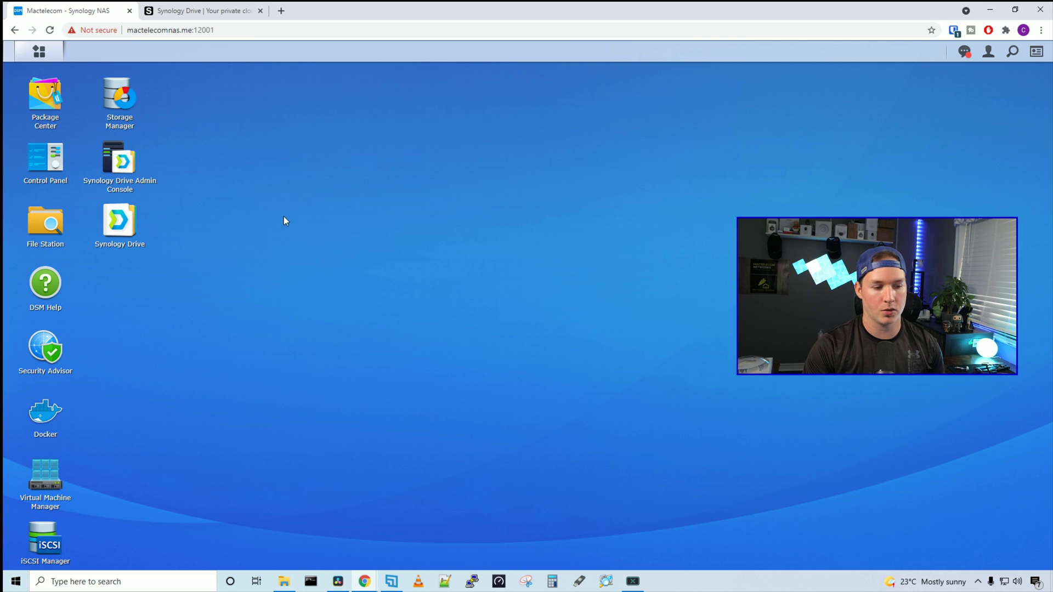
click(127, 165)
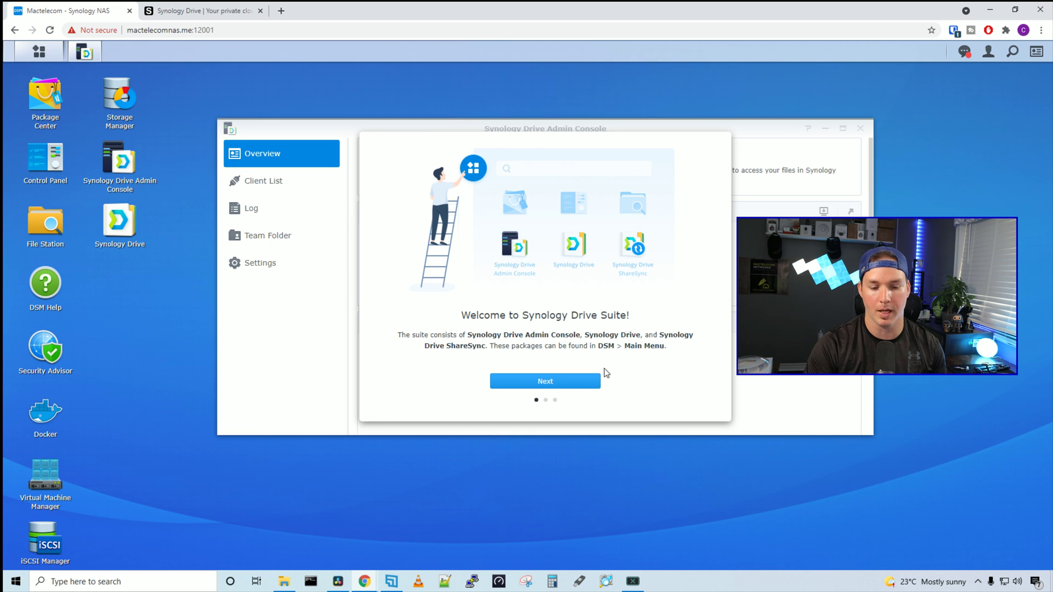
click(588, 386)
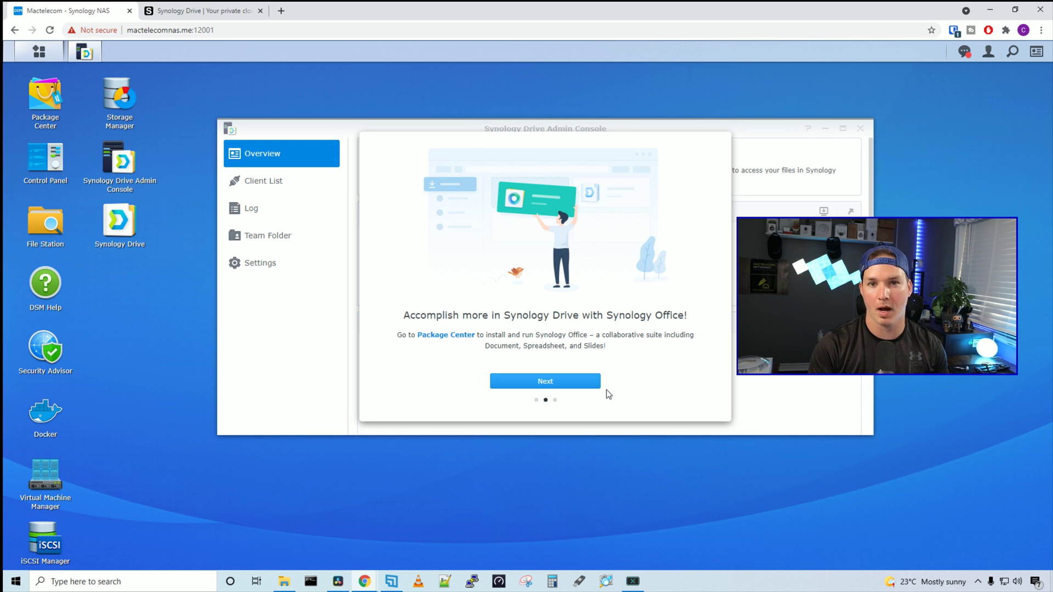
click(586, 383)
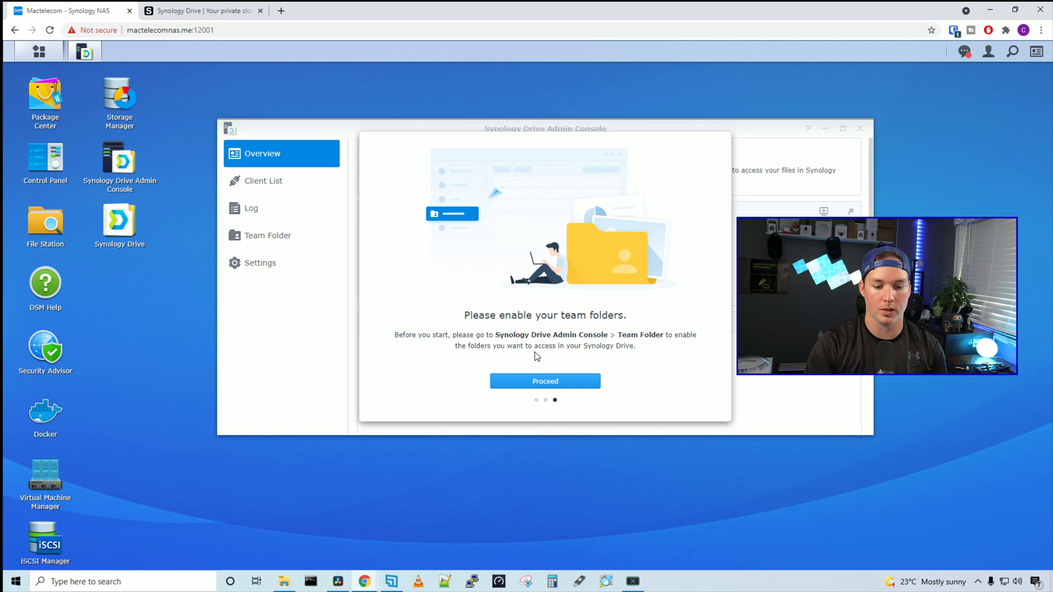
click(578, 379)
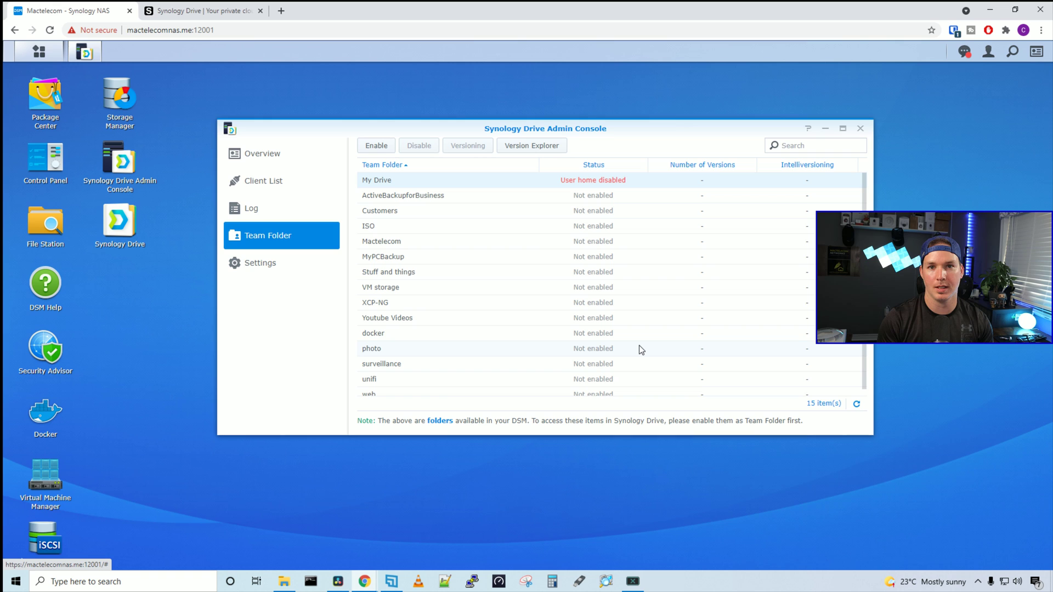
Step: Enable MyPCBackup as a team folder with 8 maximum versions and dismiss the read-only notice
click(402, 258)
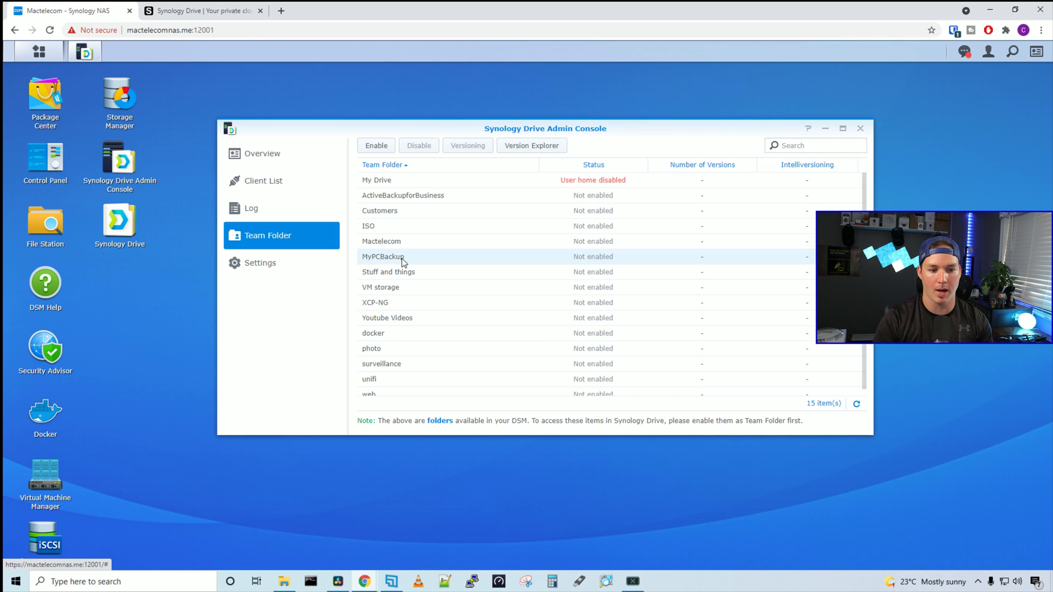
click(378, 145)
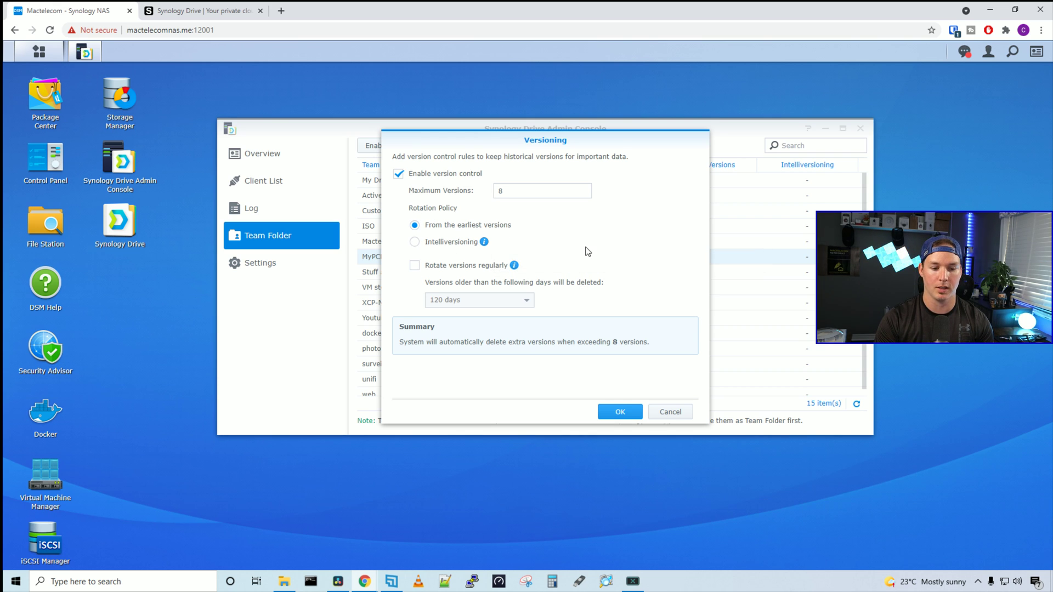
click(629, 413)
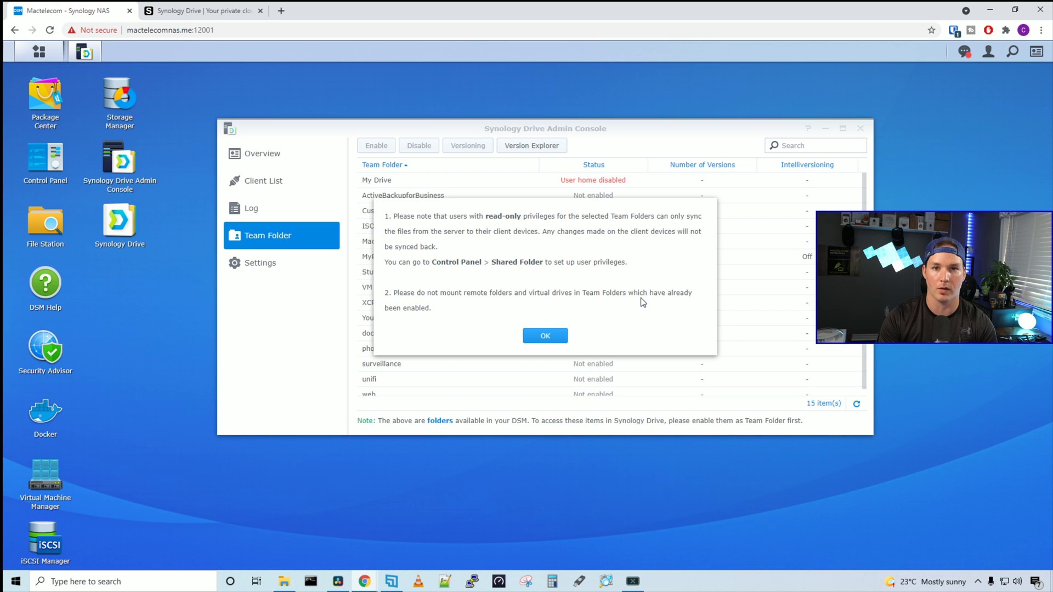
click(544, 335)
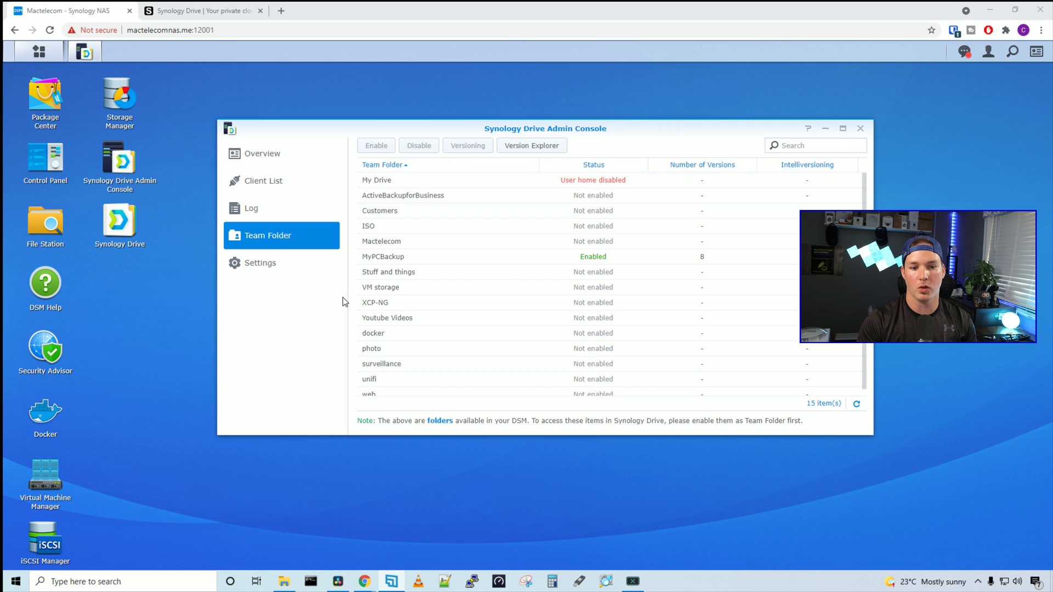
Step: Scroll through the Admin Console overview, then show the Client List, which has no connected devices
click(296, 161)
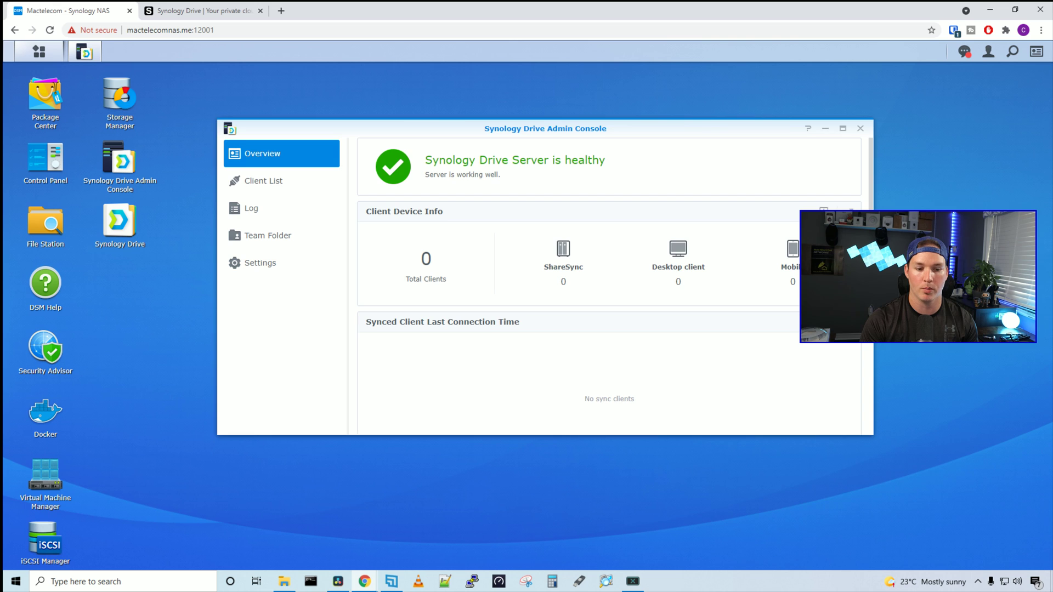
scroll(704, 289, down, 2)
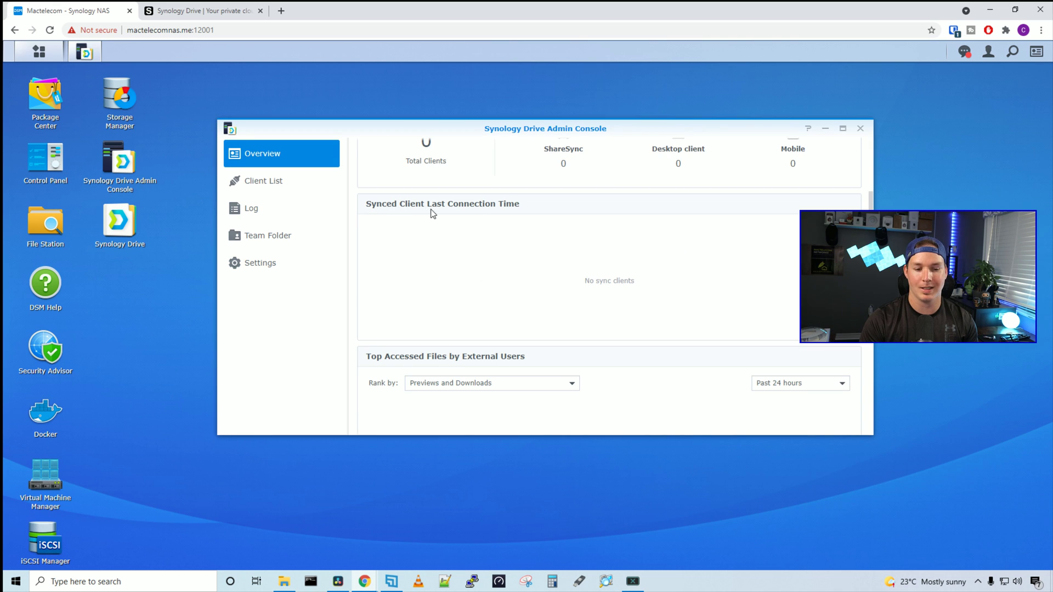
scroll(504, 242, down, 3)
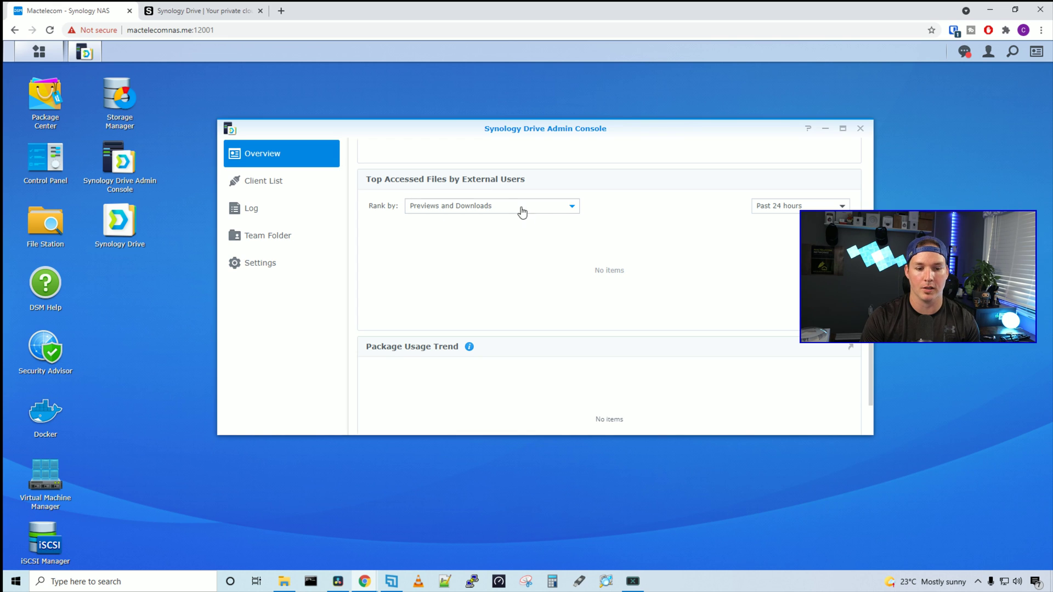
scroll(545, 259, down, 1)
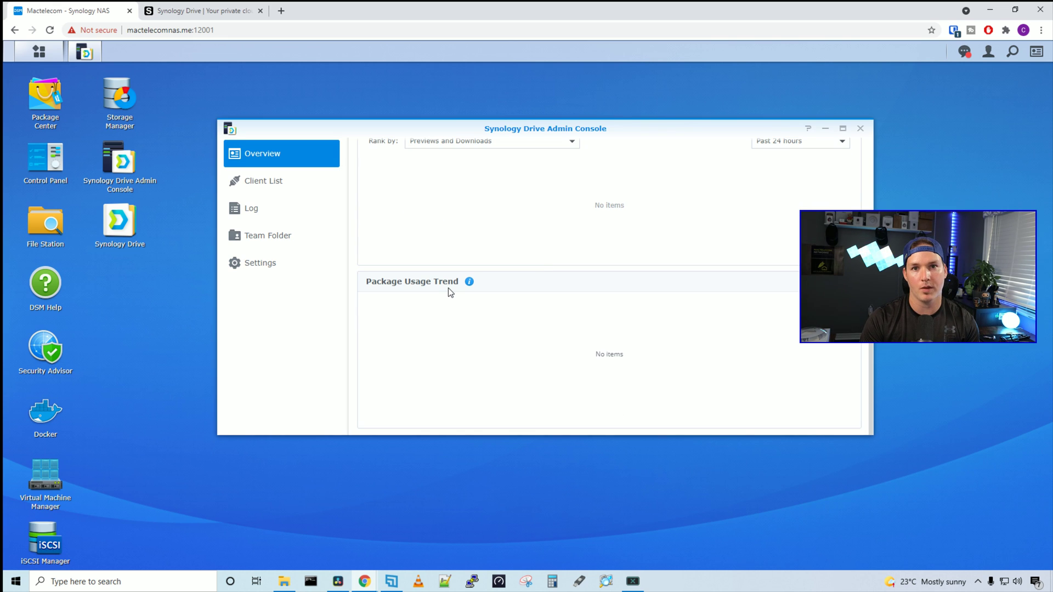
click(289, 183)
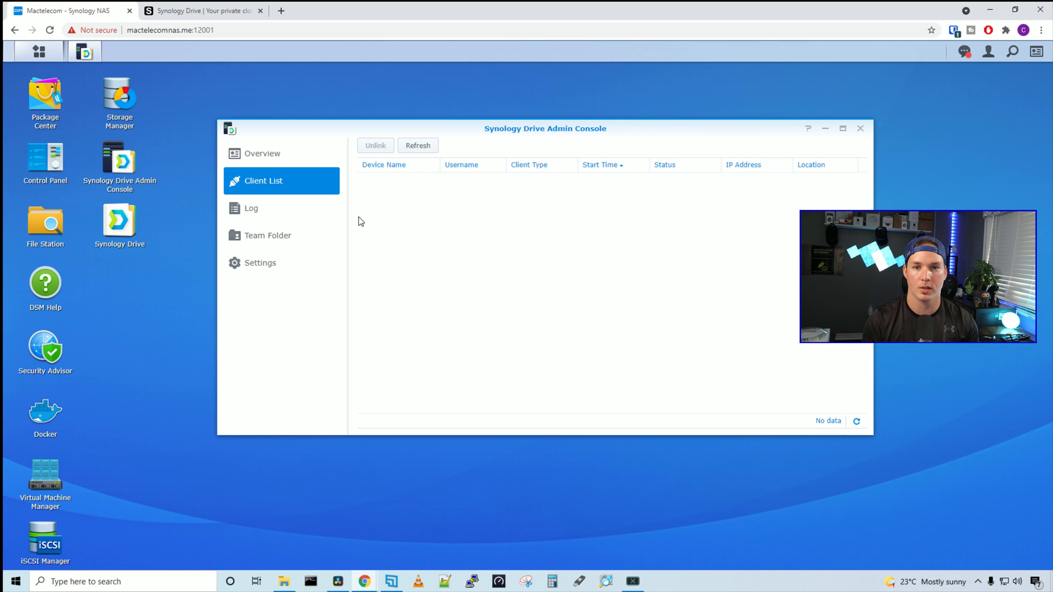
Step: Review the Drive server log, then the General, User Sync Profiles and Sharing settings
click(322, 209)
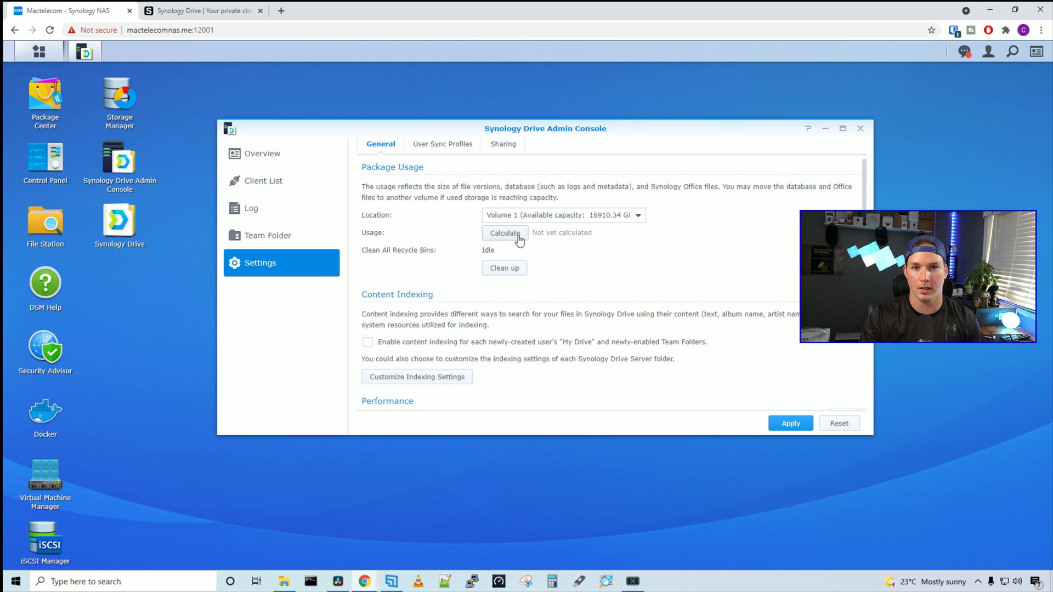
scroll(571, 298, down, 2)
scroll(569, 290, down, 3)
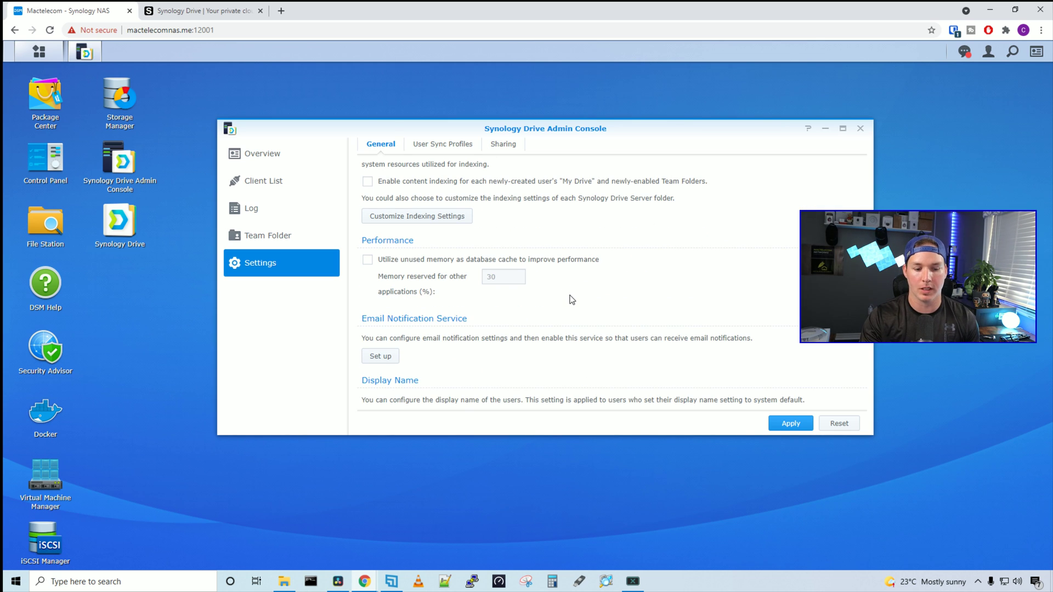
scroll(572, 300, down, 1)
scroll(571, 299, down, 1)
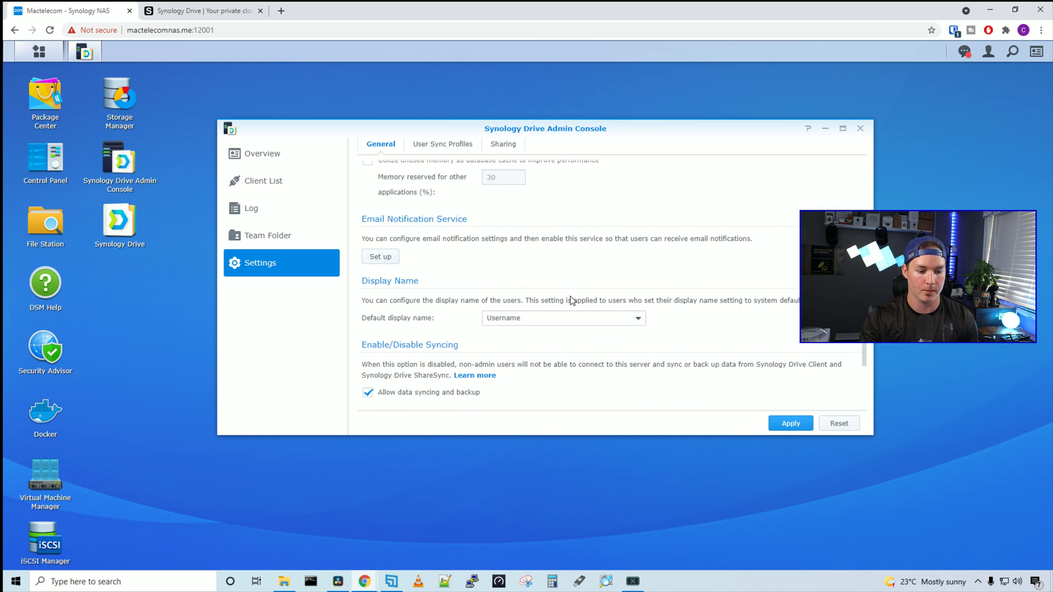
scroll(571, 300, down, 1)
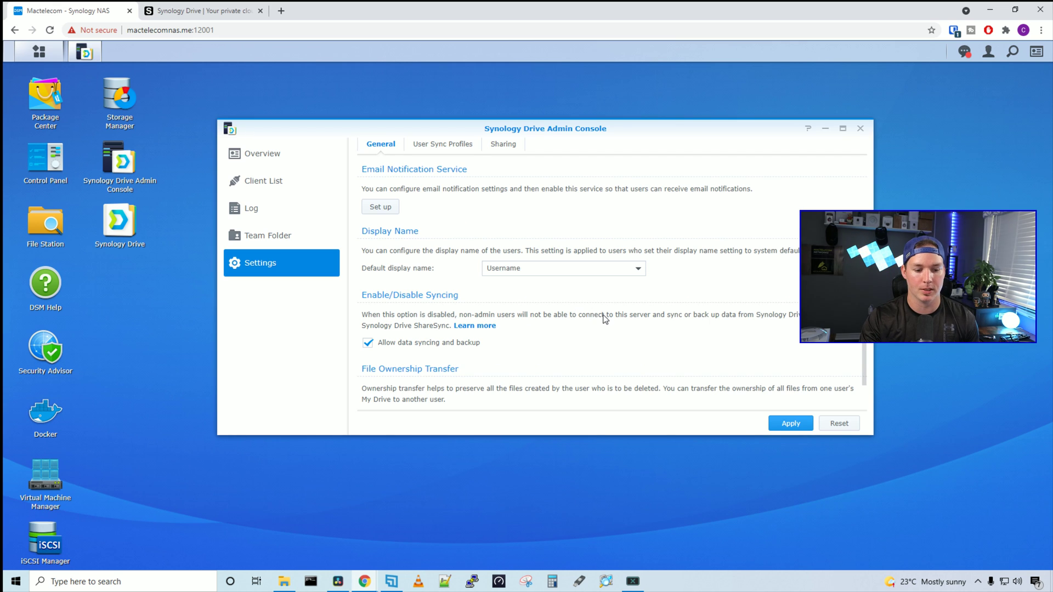
scroll(603, 318, down, 1)
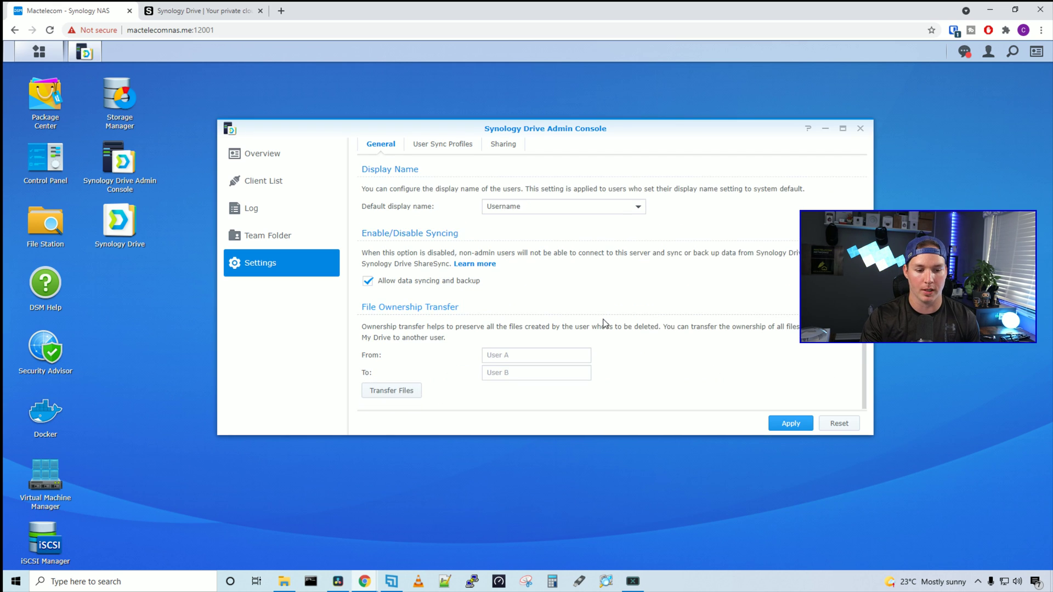
click(428, 145)
click(507, 145)
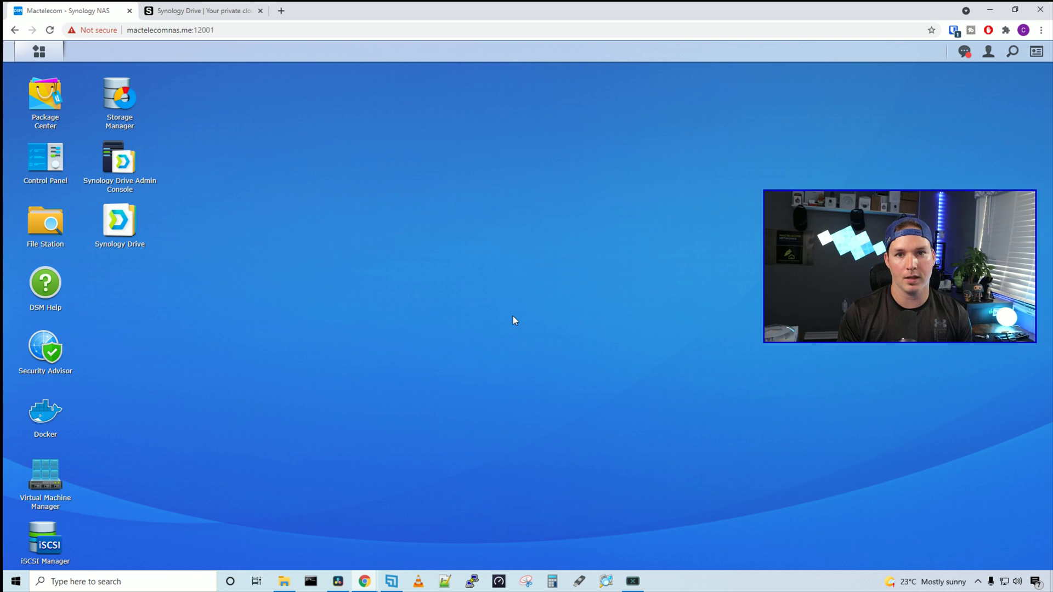
Step: Open the MyPCBackup folder in Synology Drive, then download and run the Drive Client installer for PC
click(132, 240)
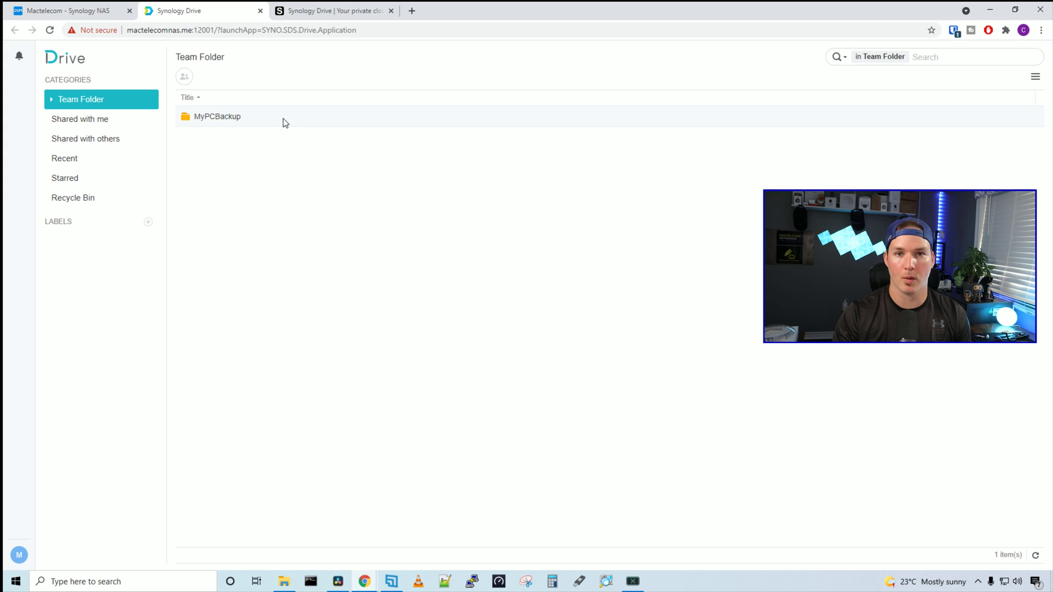
double_click(235, 120)
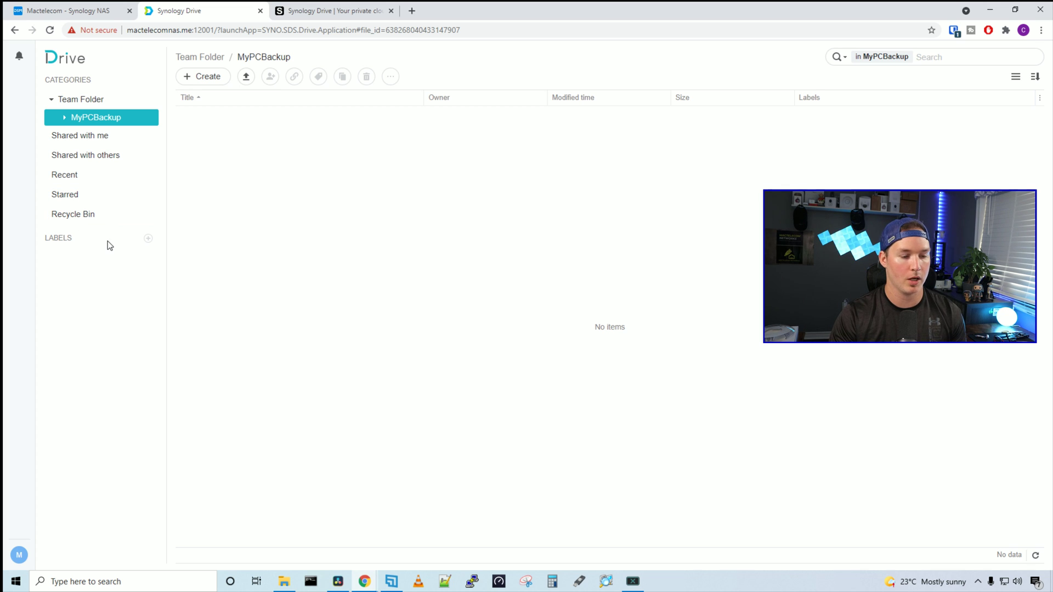
click(26, 556)
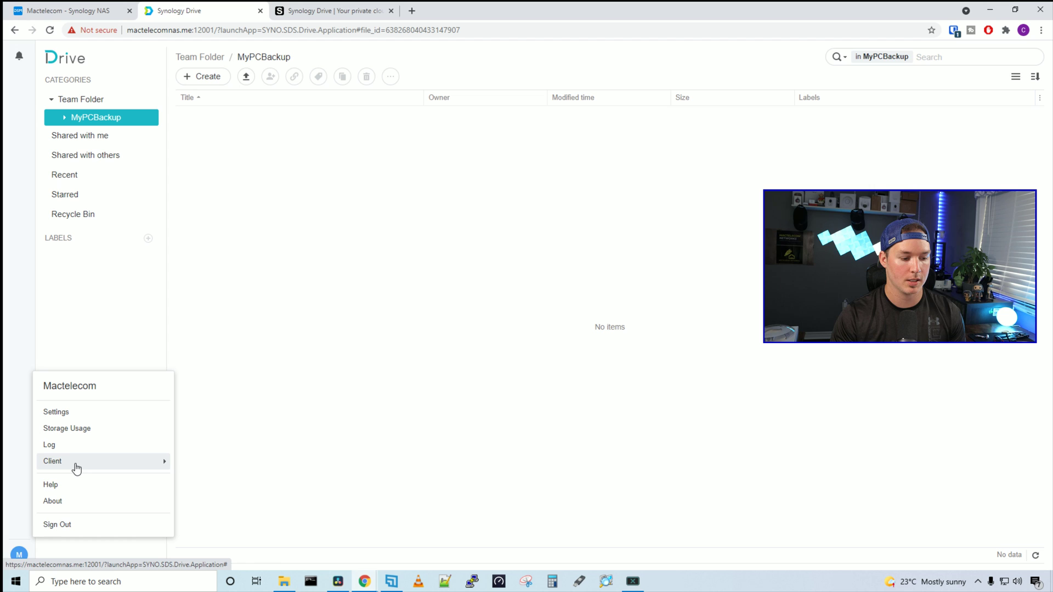
mouse_move(74, 469)
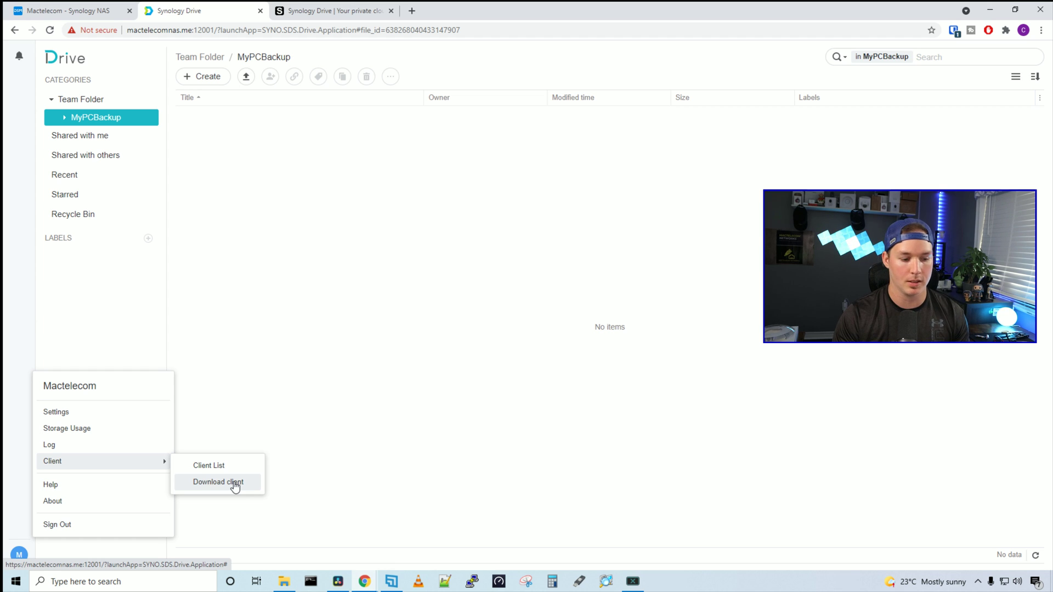
click(235, 487)
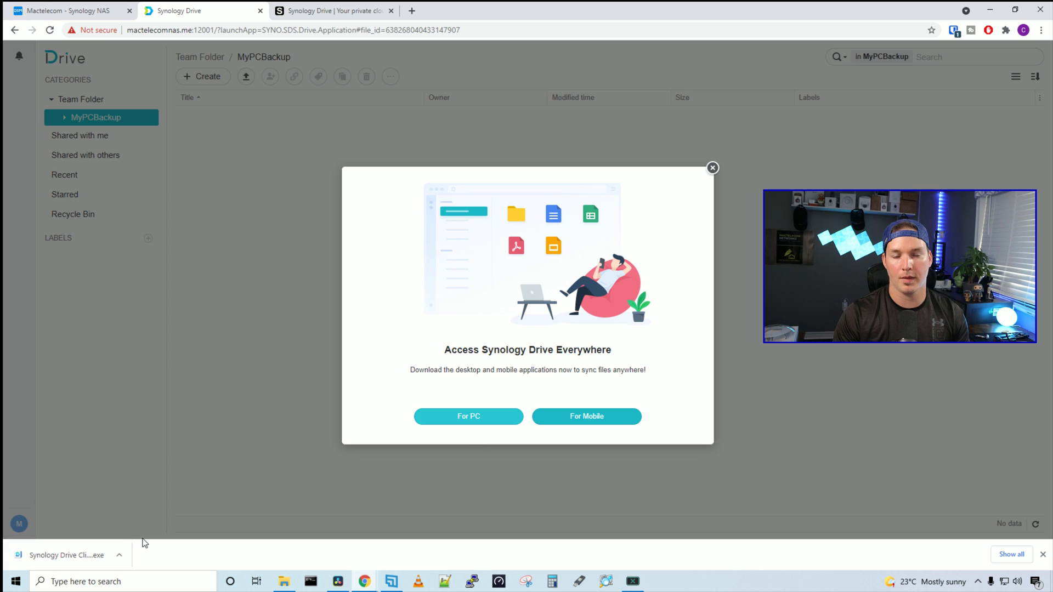
click(82, 555)
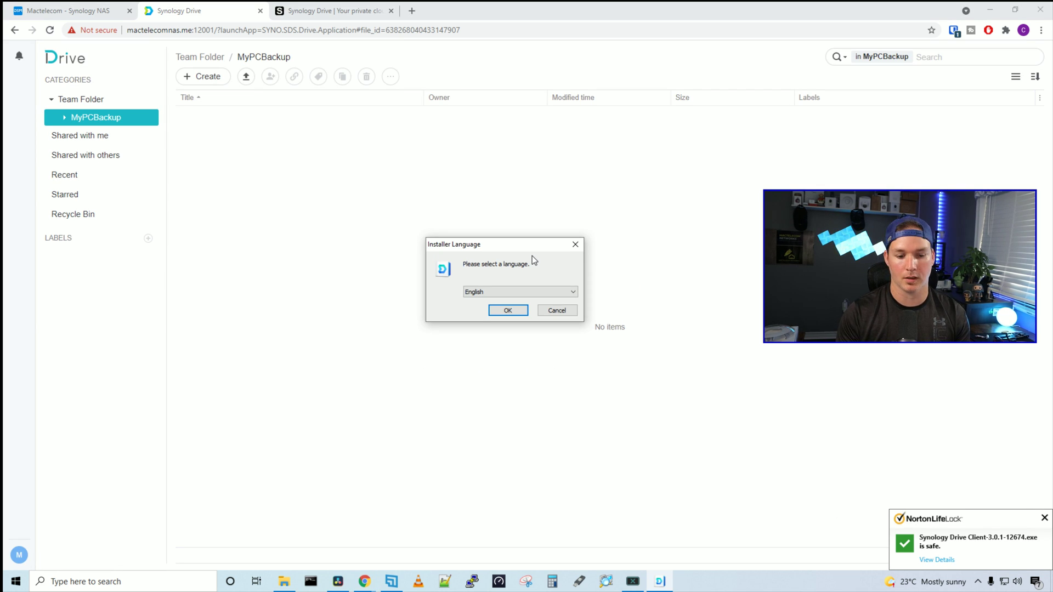
Step: Choose English, pass the welcome page, accept the license and install Synology Drive Client
click(515, 311)
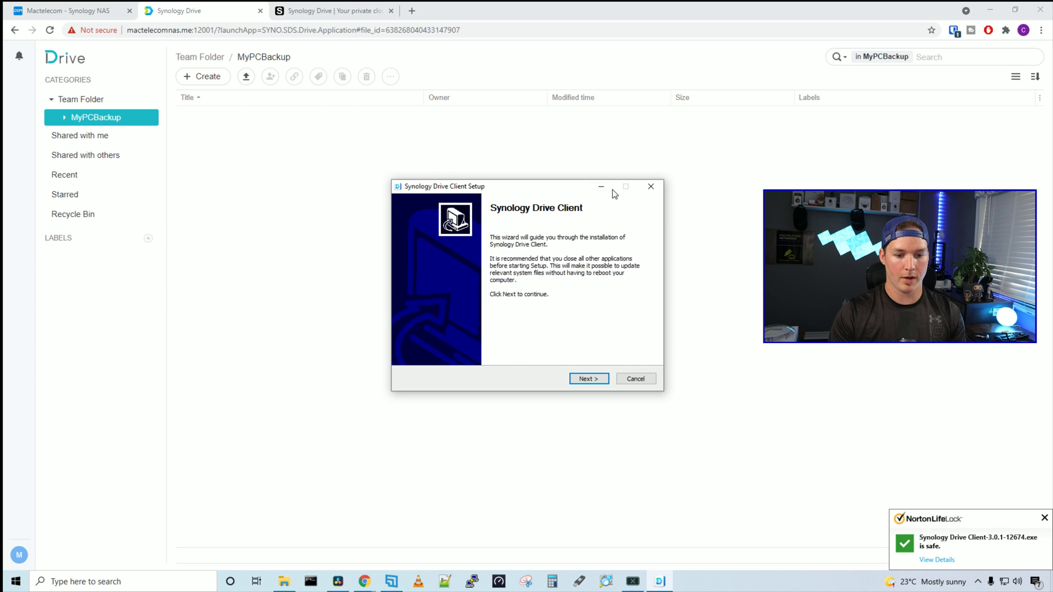
click(597, 379)
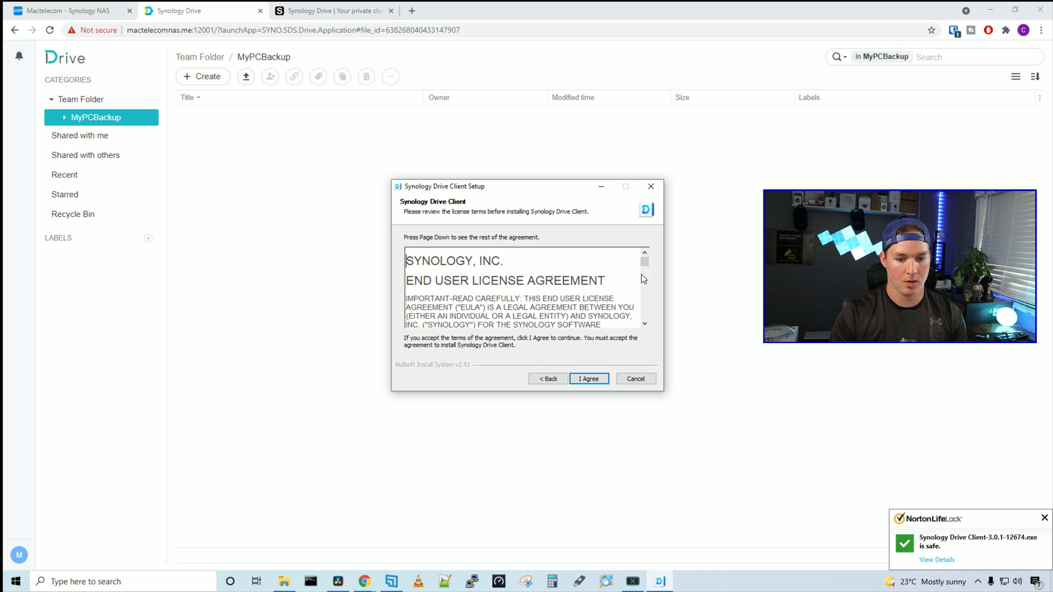
drag(644, 262, 651, 334)
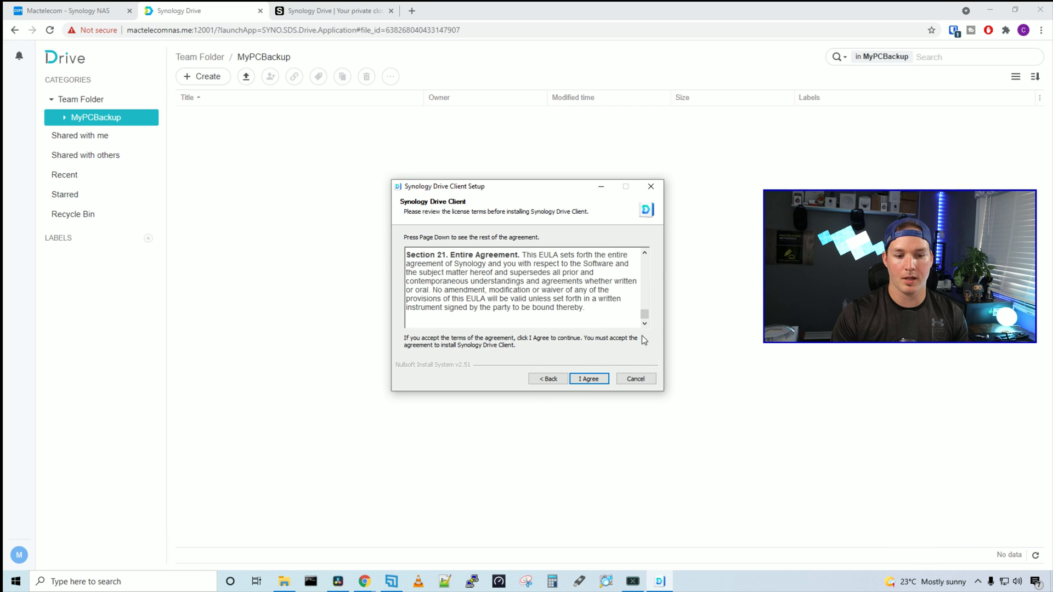
click(601, 380)
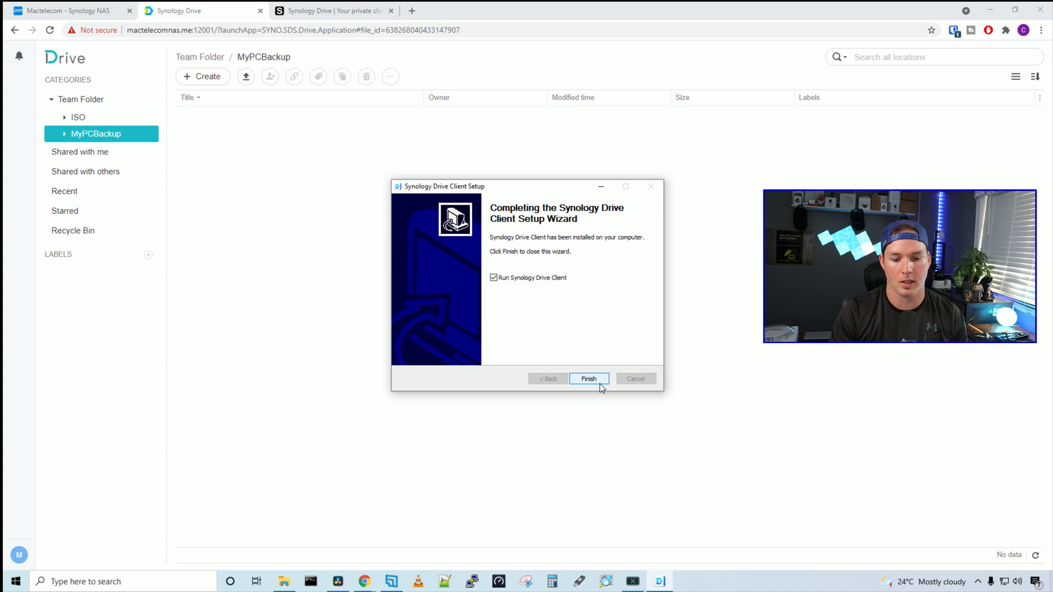
Step: Launch Drive Client, paste the NAS address to connect, and trust the NAS certificate
click(600, 386)
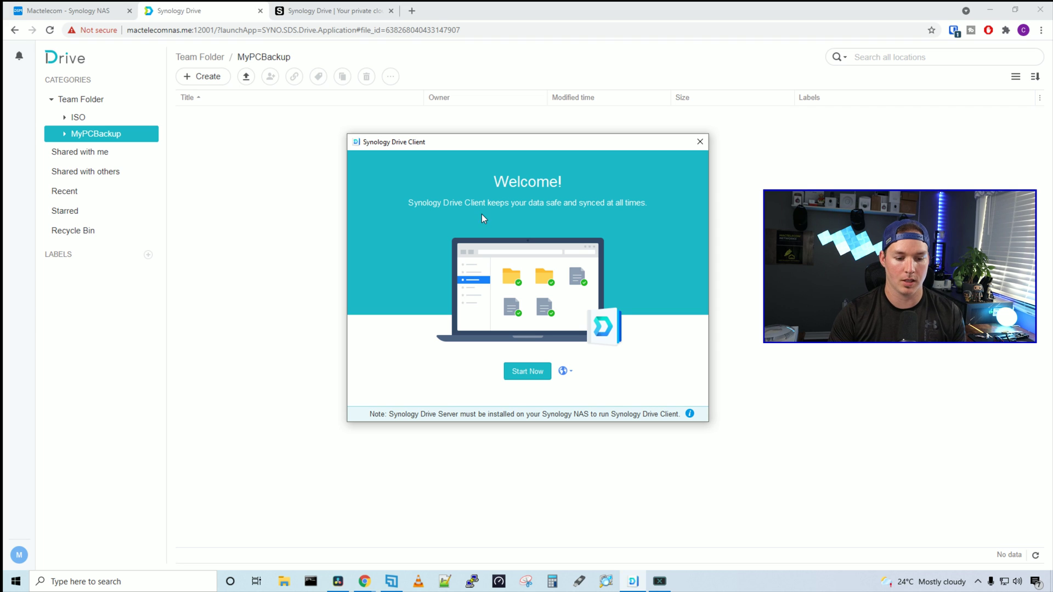
click(528, 373)
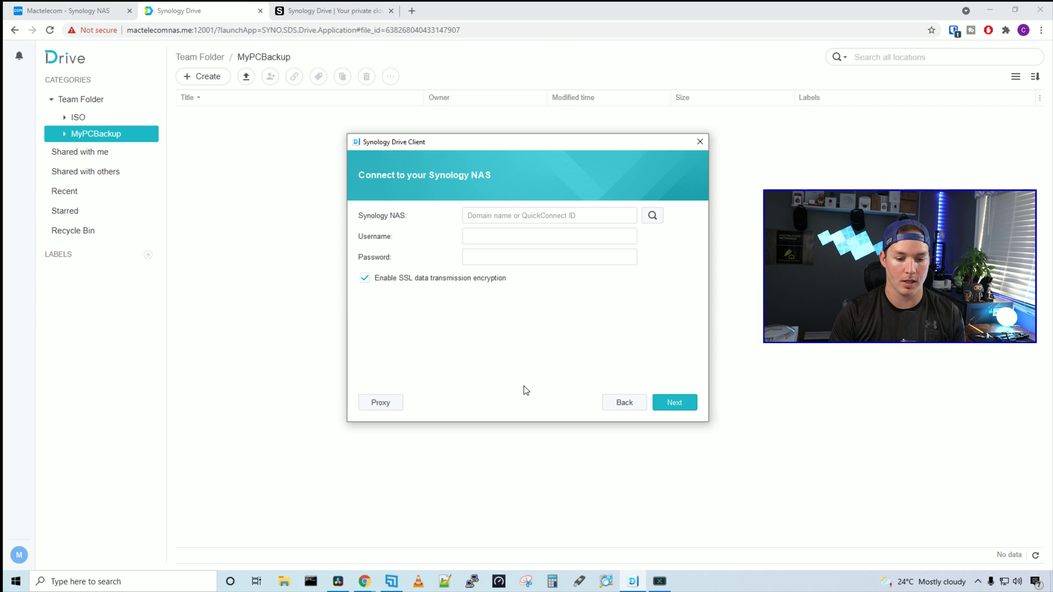
click(553, 214)
text(mactelecomnas.me)
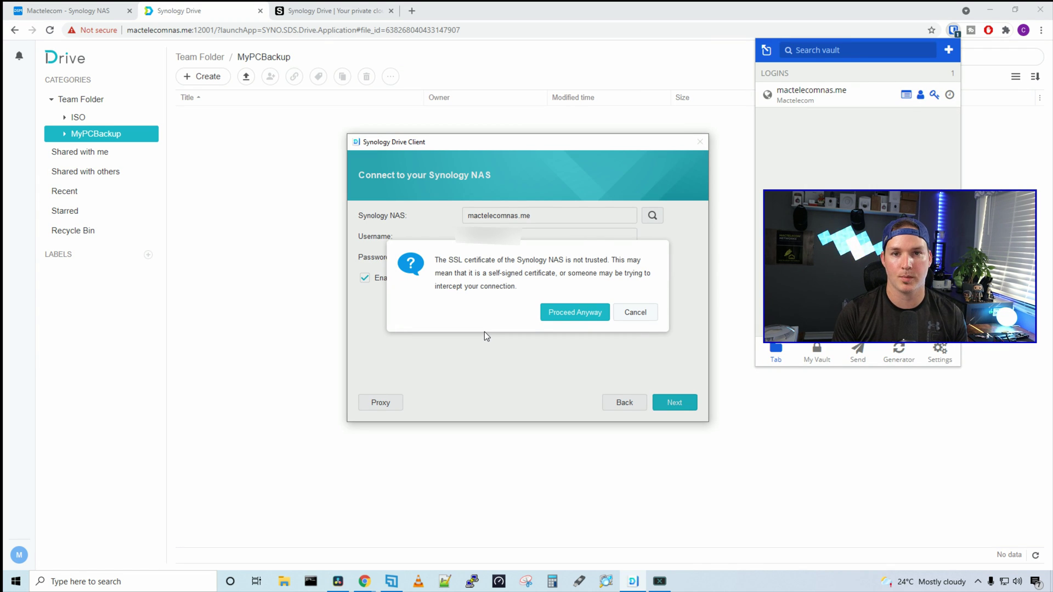
click(568, 310)
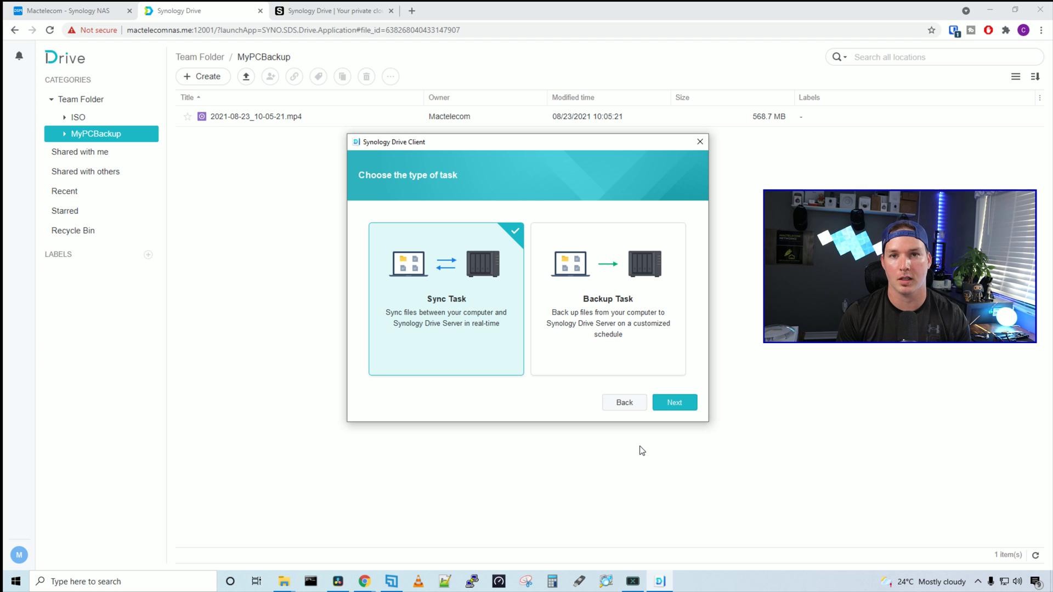
Step: Create a Backup Task with the MActelecom videos folder as its source
click(652, 260)
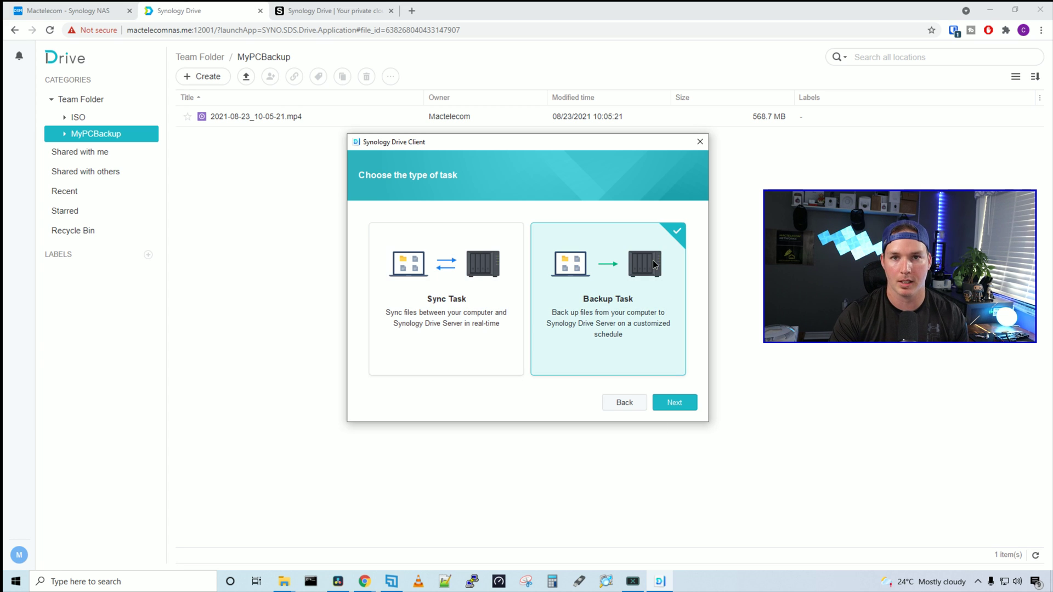
click(672, 408)
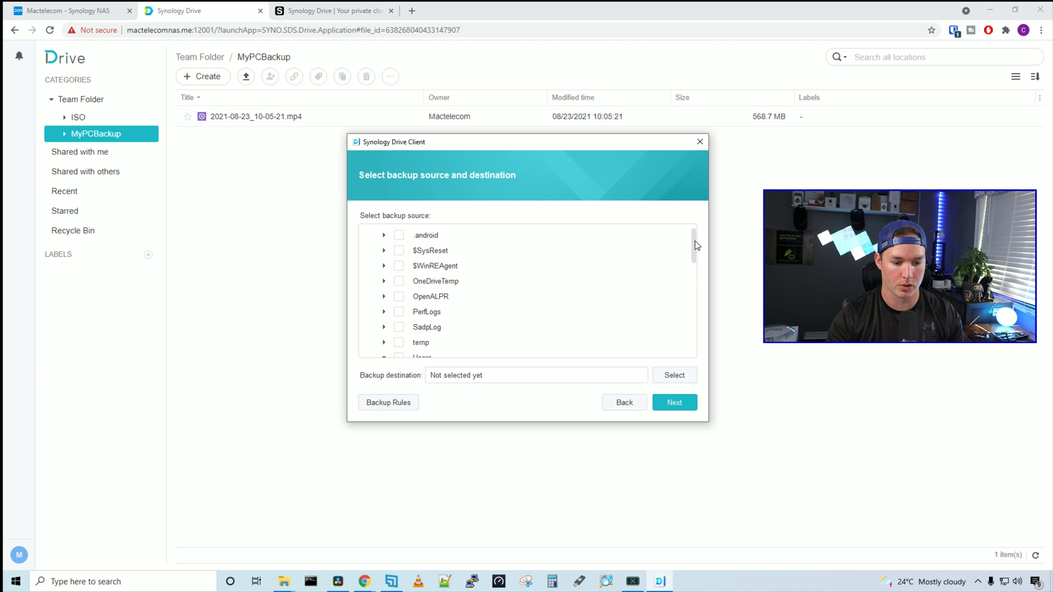
scroll(403, 288, down, 5)
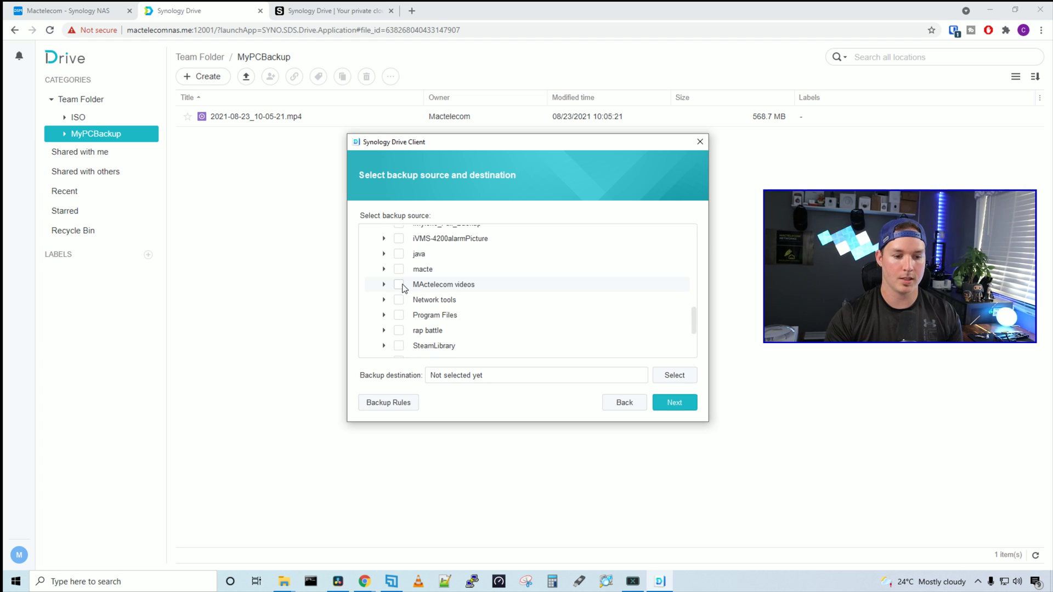
click(399, 285)
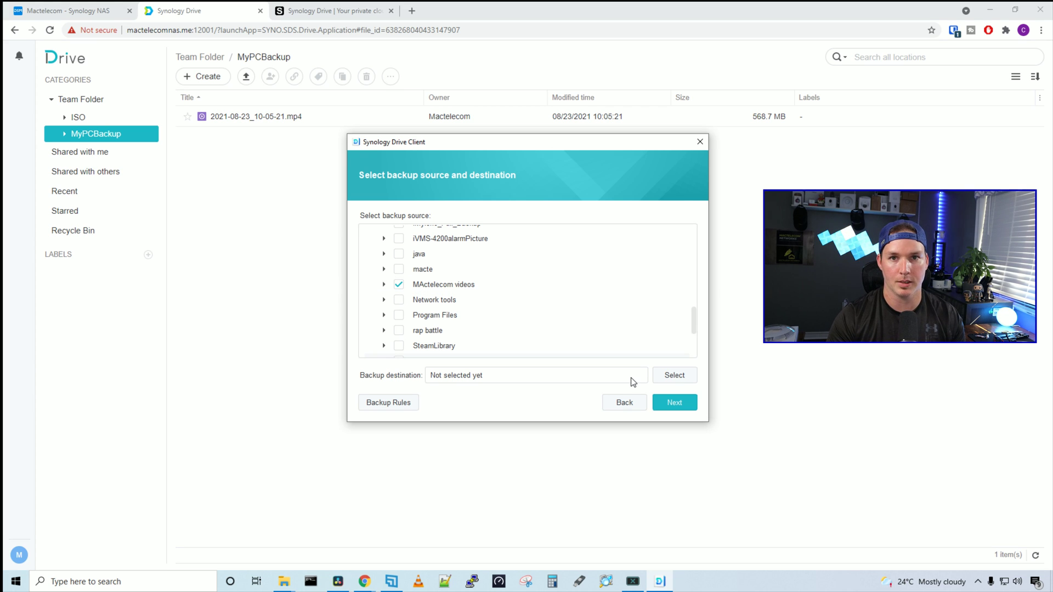
Step: Set the backup destination to the MyPCBackup team folder
click(656, 379)
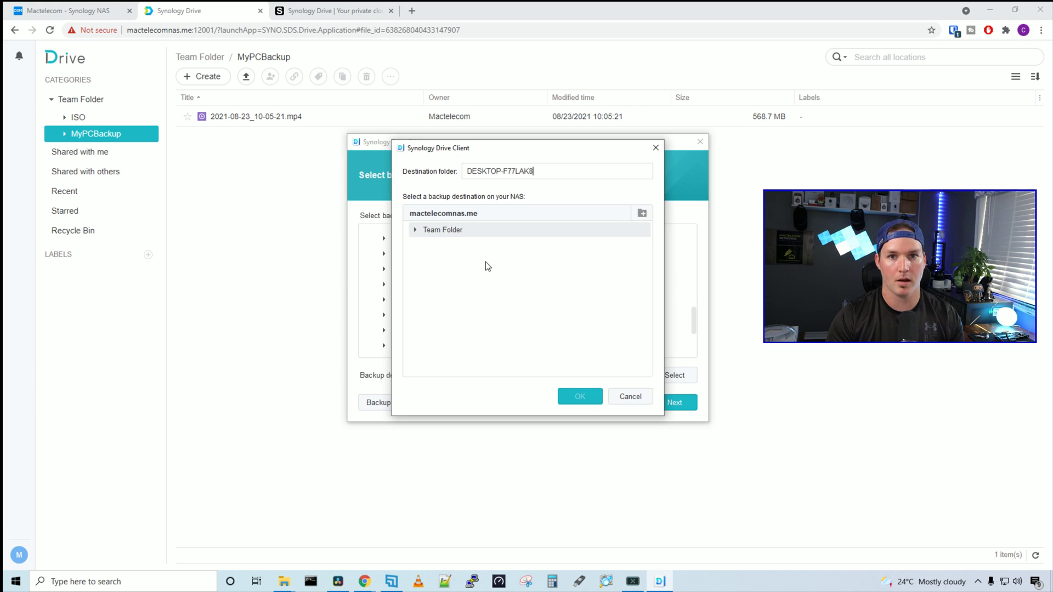
click(421, 231)
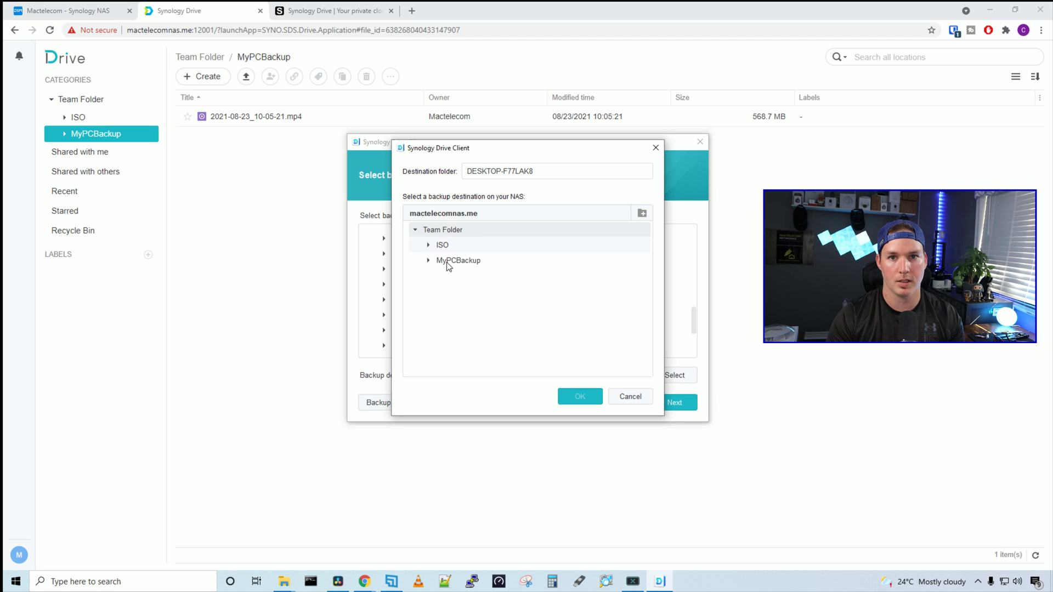
click(461, 261)
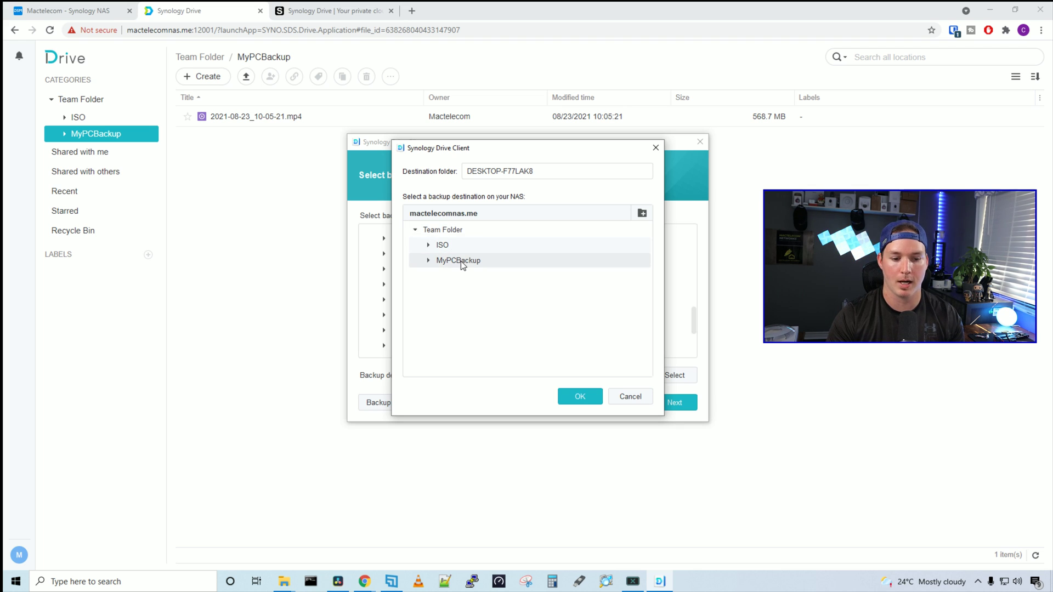
click(587, 399)
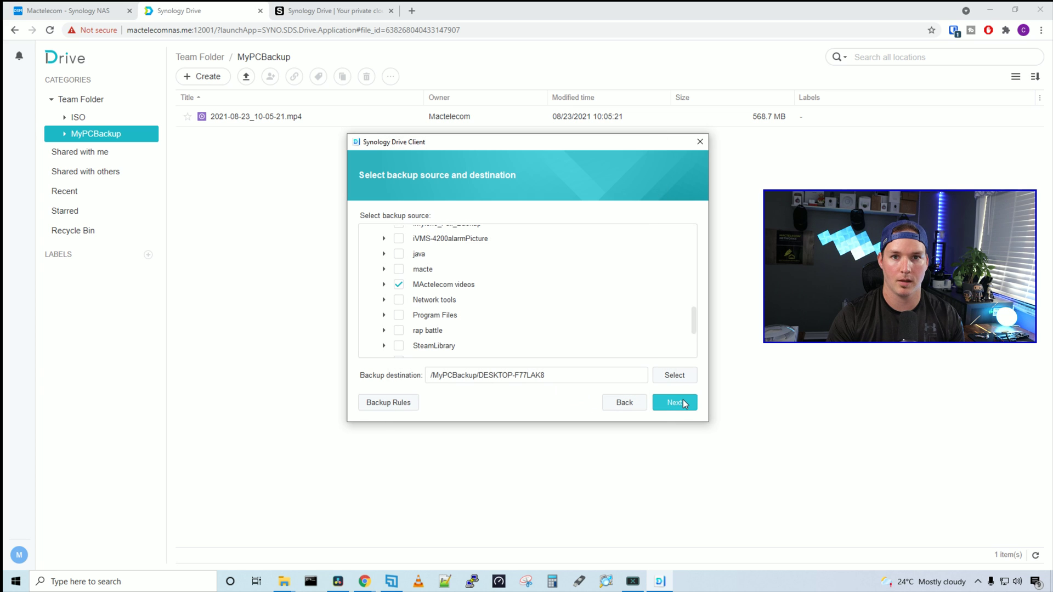
Step: Keep the Continuous backup mode and advance to the backup settings summary
click(683, 404)
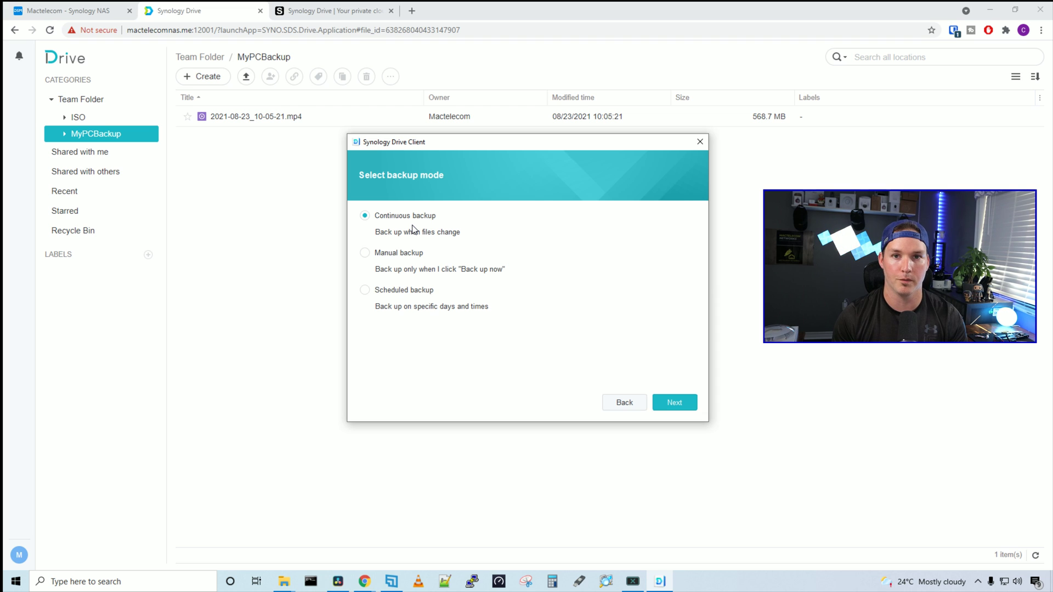
click(664, 401)
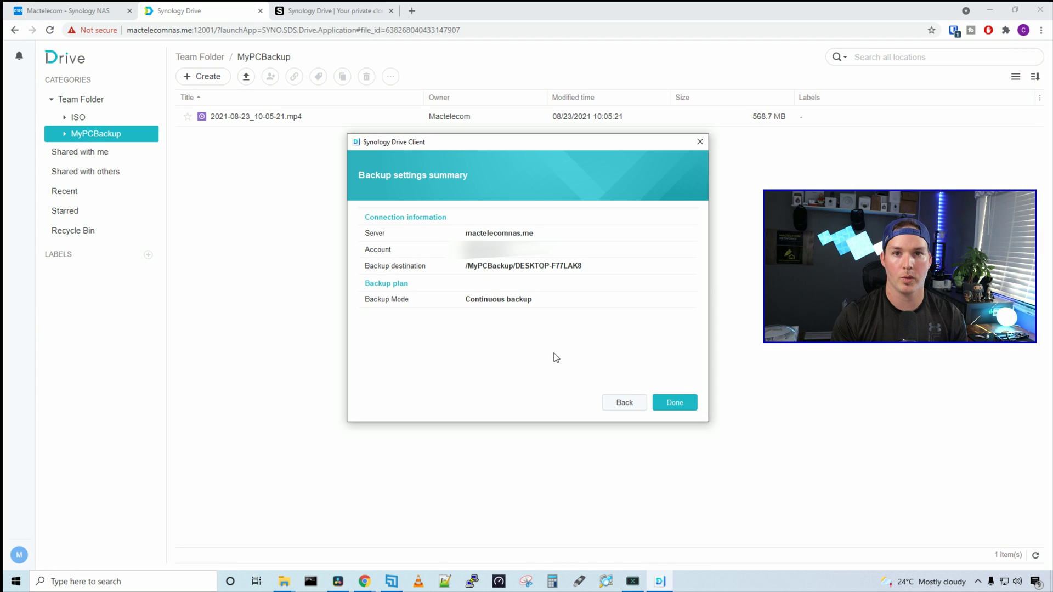
Step: Finish creating the backup task and go through the introduction pages until the backup runs
click(687, 405)
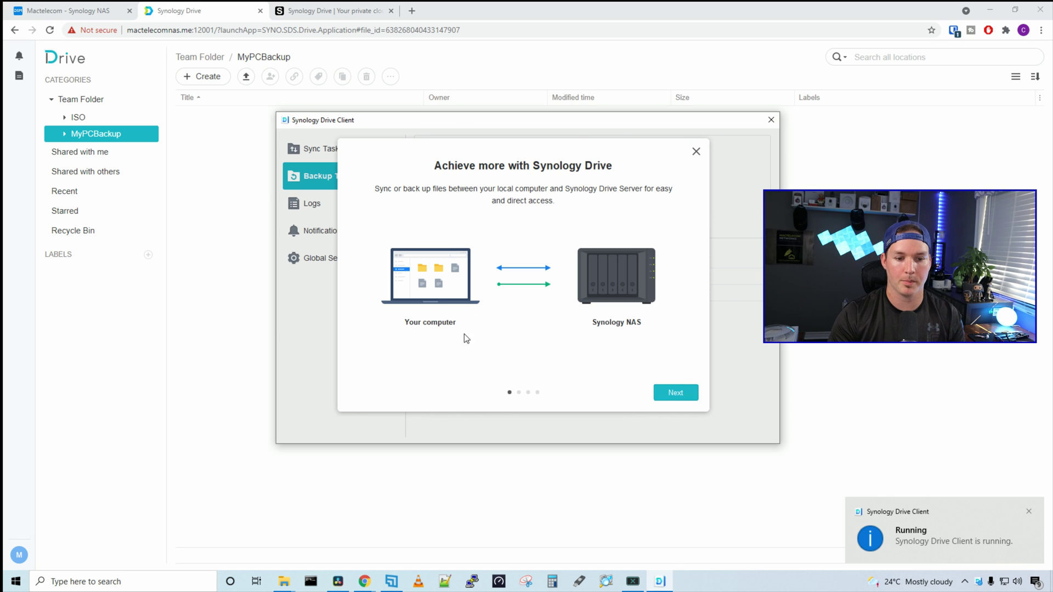
click(675, 393)
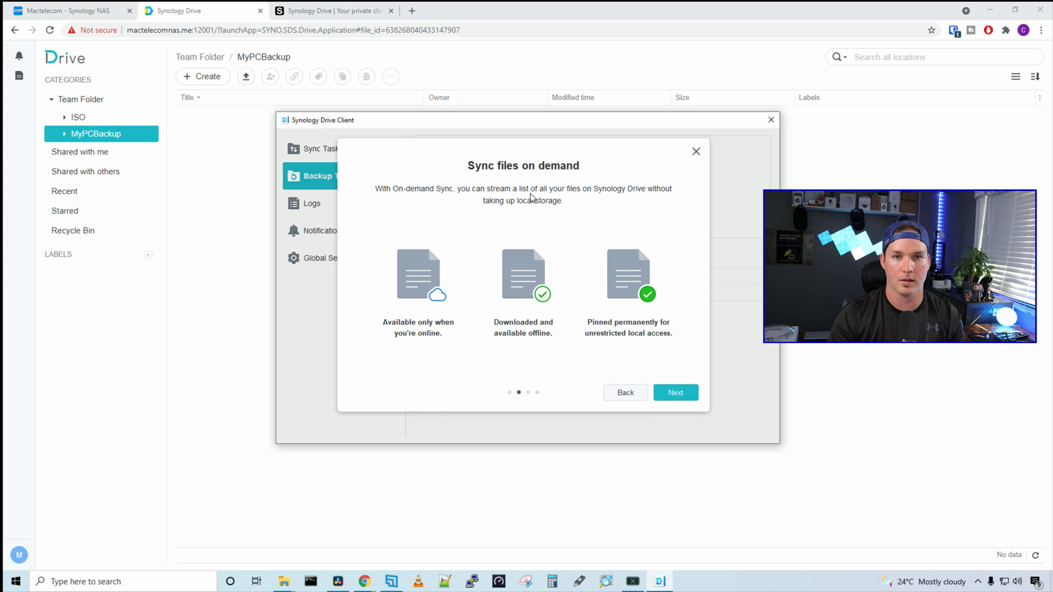
click(678, 399)
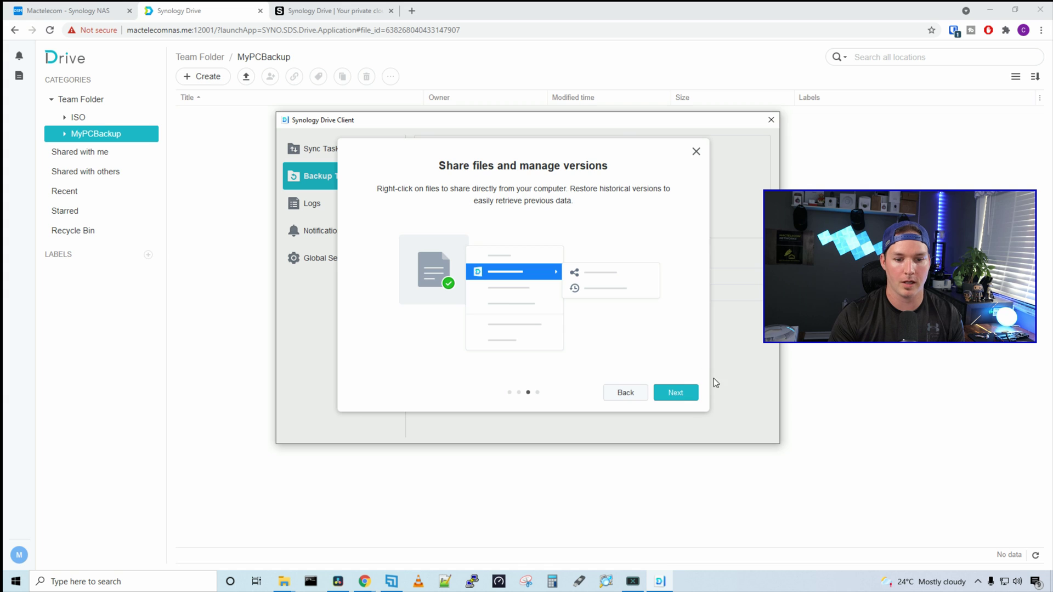
click(689, 391)
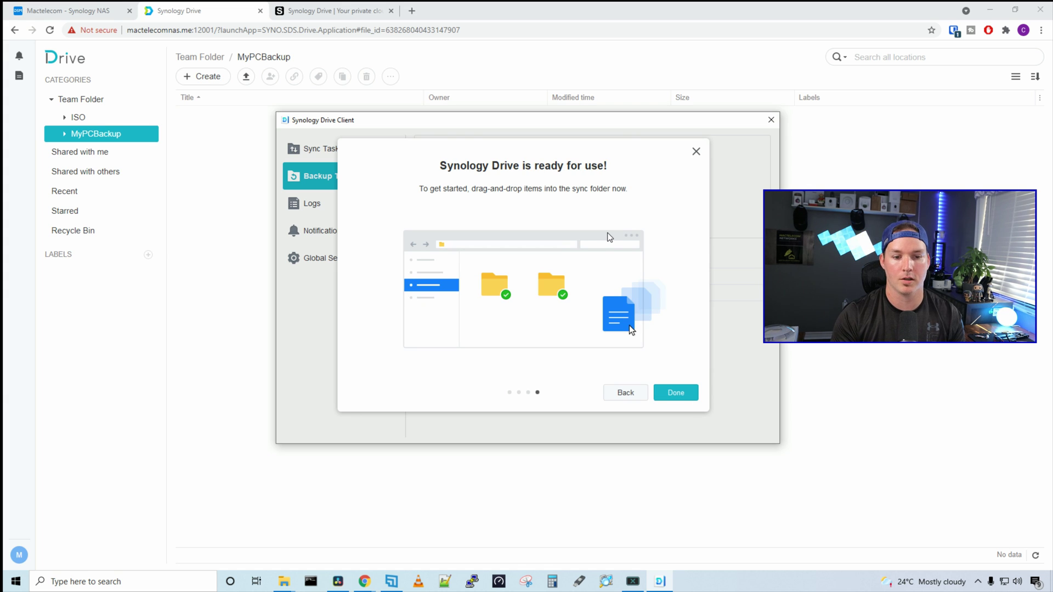
click(681, 396)
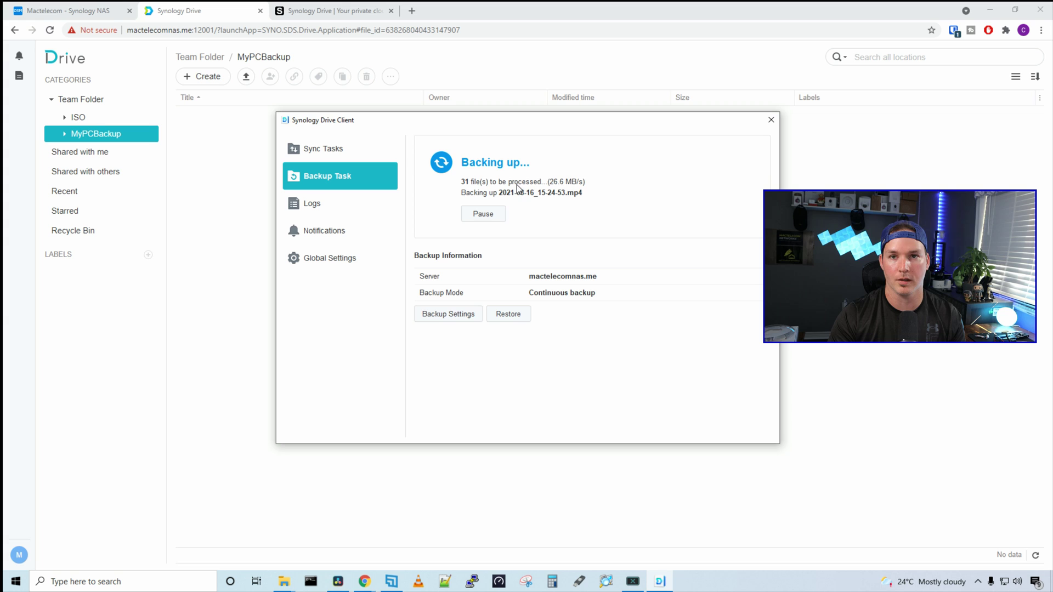
Step: Check the Sync Tasks, Logs and Notifications sections for the uploaded video files
click(353, 138)
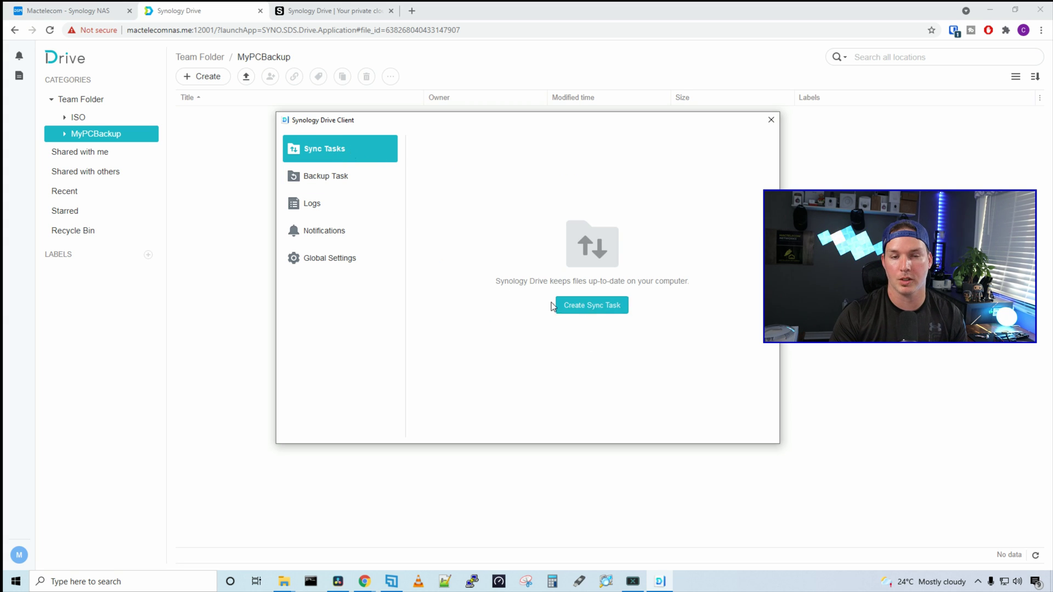
click(332, 207)
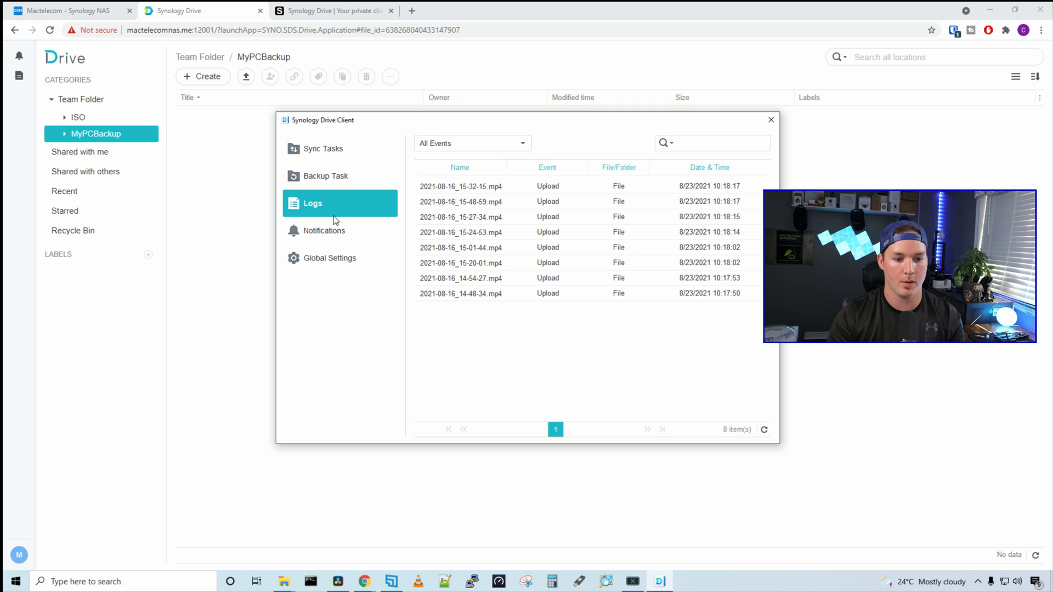
click(335, 228)
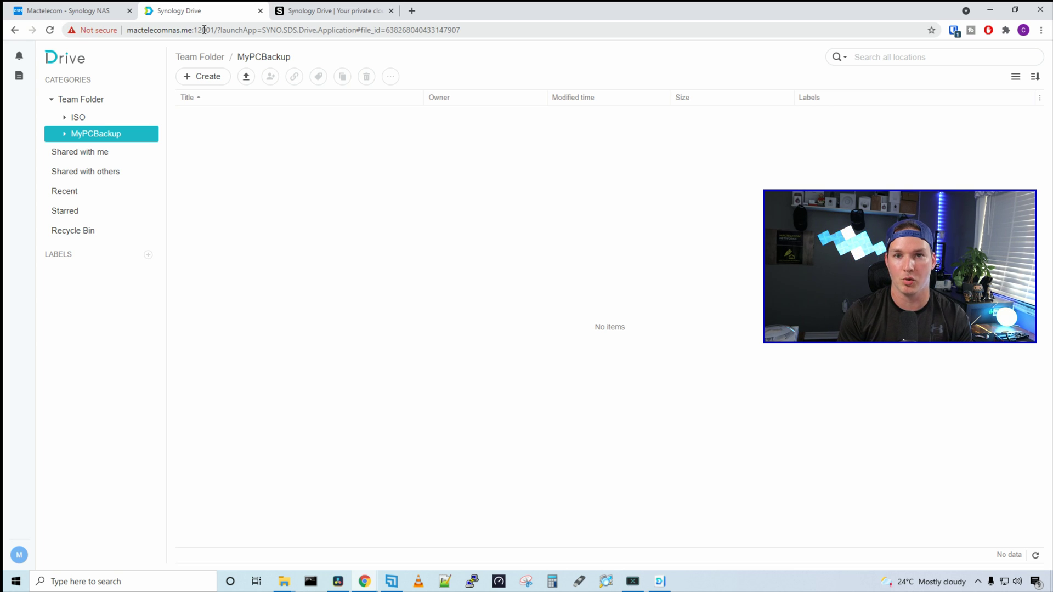
Step: Reload Drive and open DESKTOP-F77LAK8 > D > MActelecom videos to see the 20 backed-up mp4 files
click(50, 30)
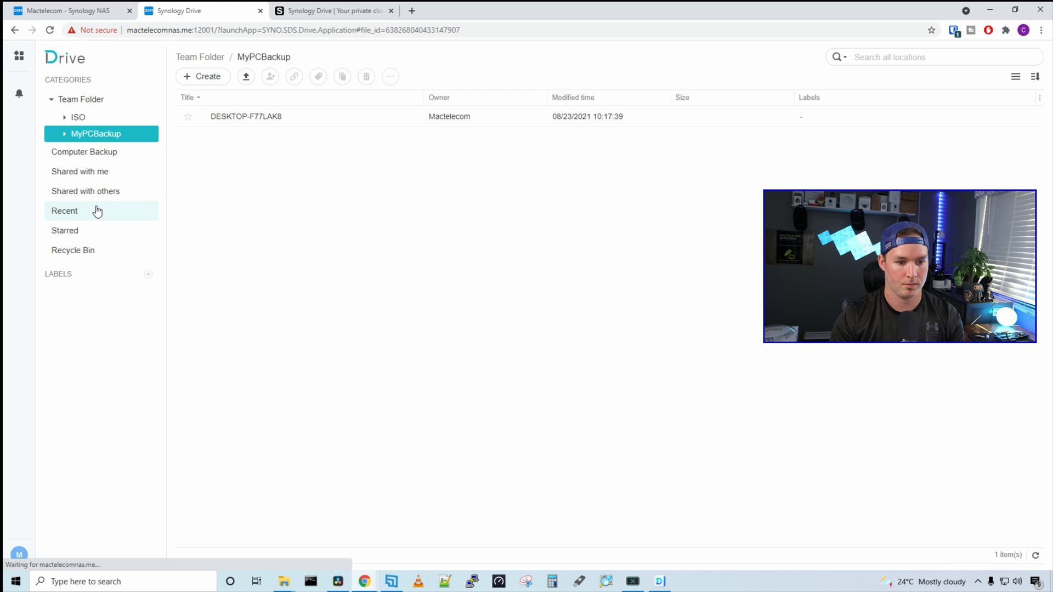
double_click(272, 120)
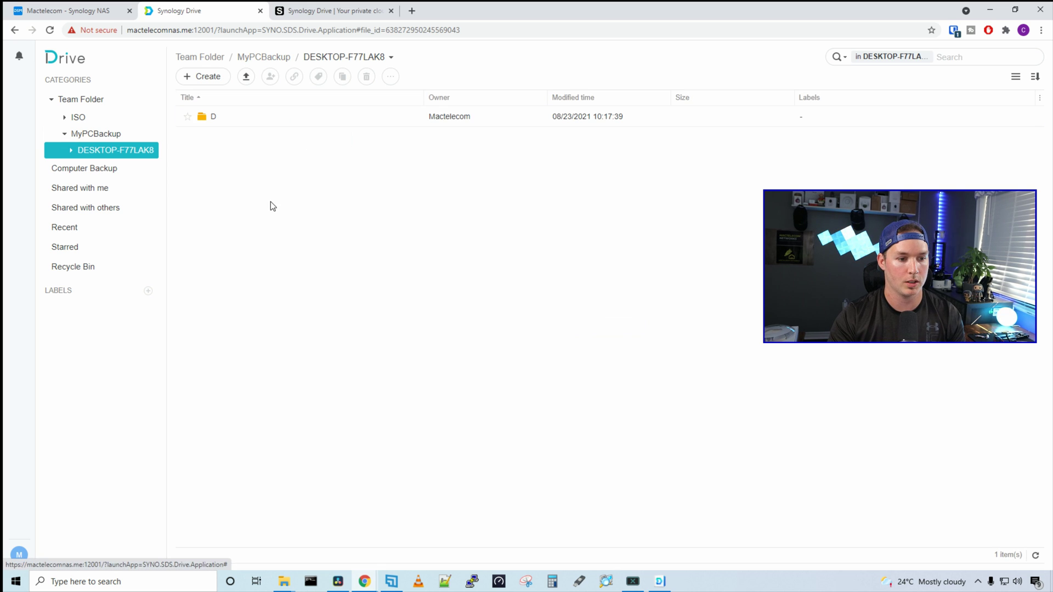
double_click(239, 111)
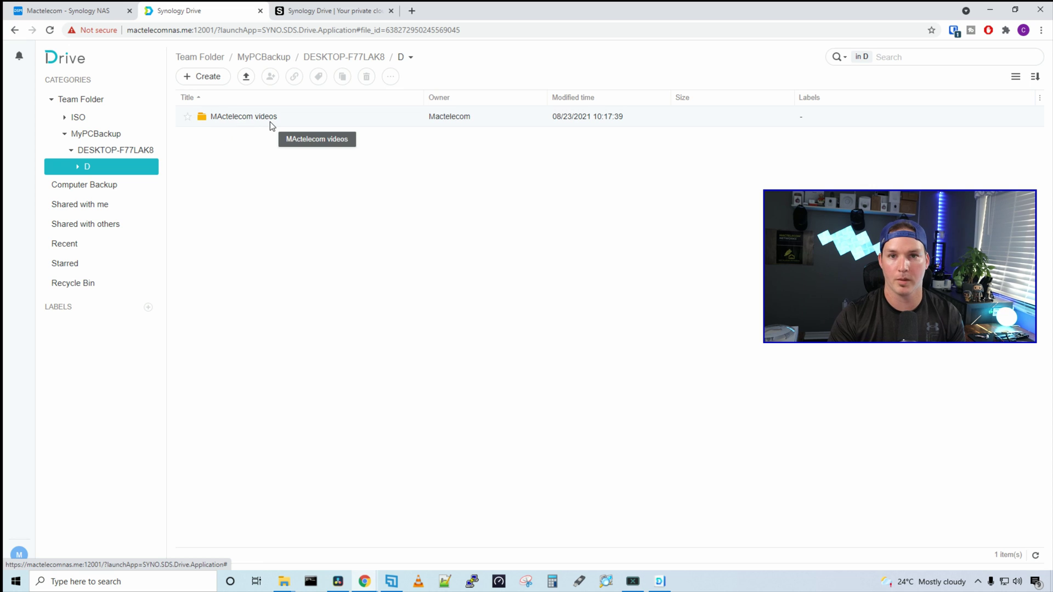
double_click(272, 122)
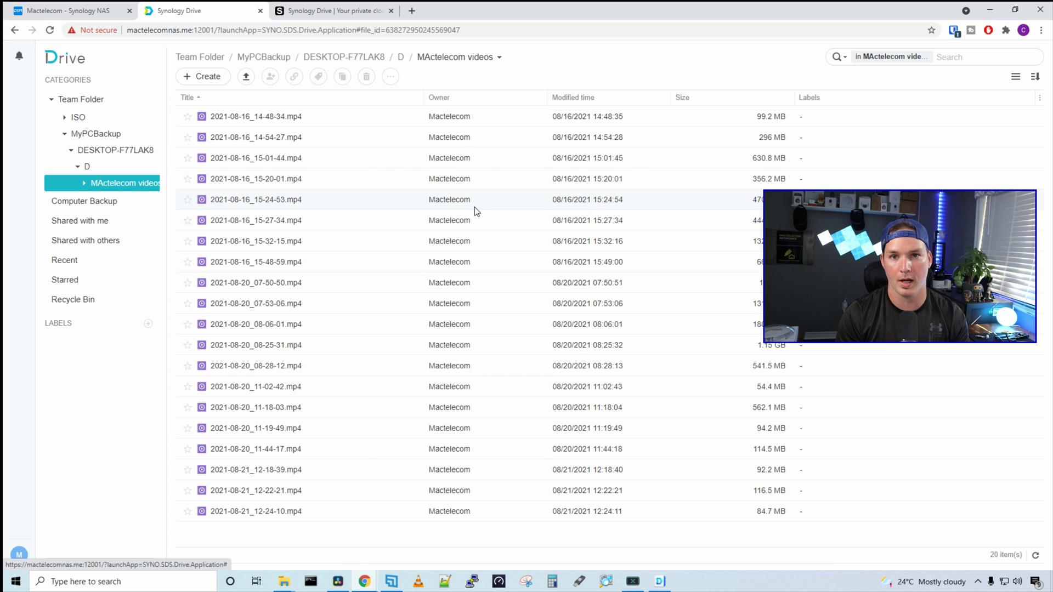
Step: Create an empty text document named TEST in the local MActelecom videos folder, then minimize File Explorer
key(alt+Tab)
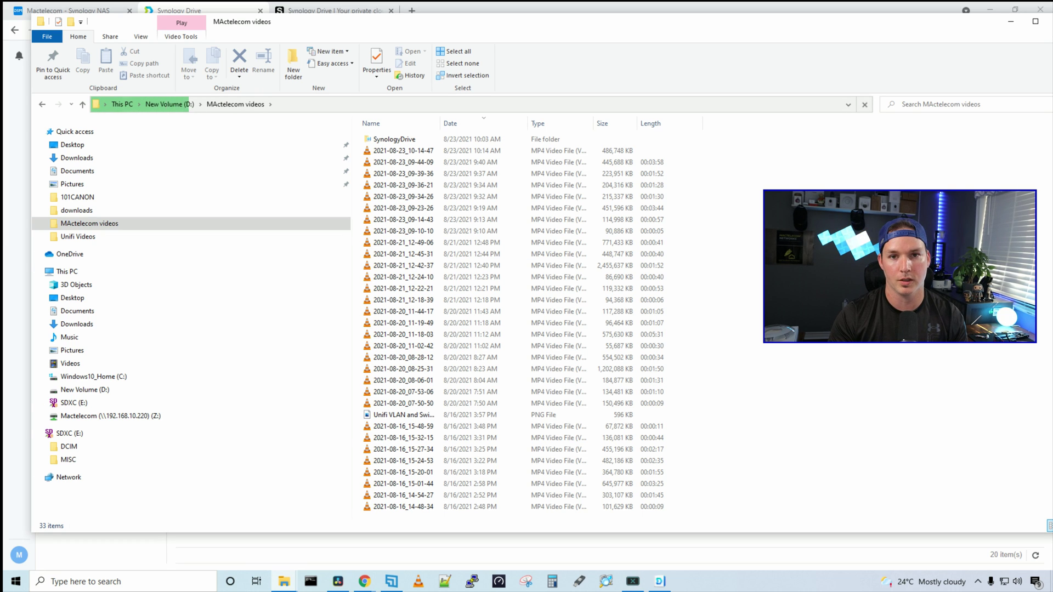
right_click(785, 247)
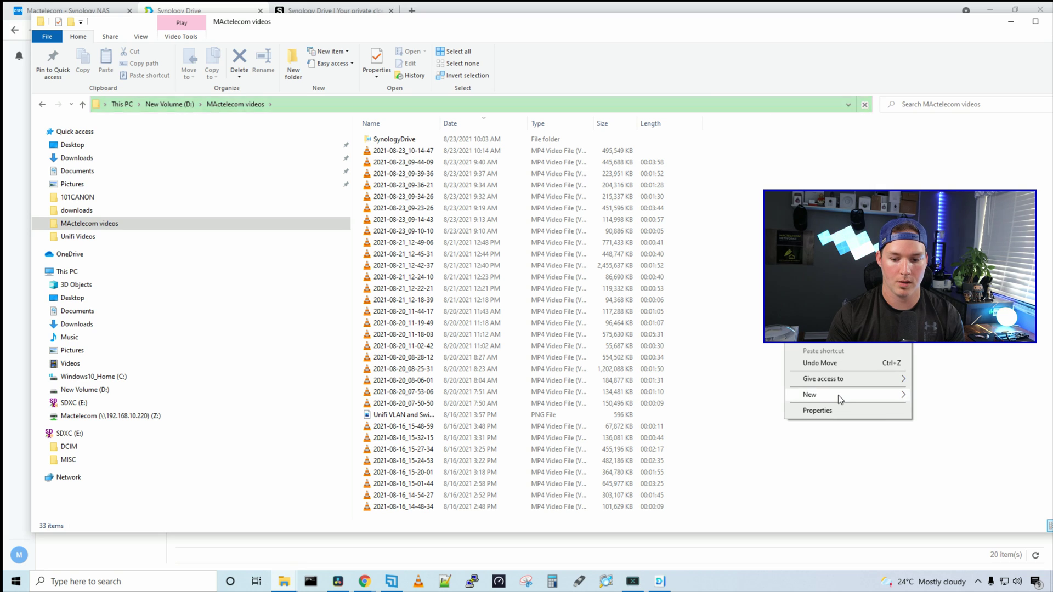
mouse_move(838, 395)
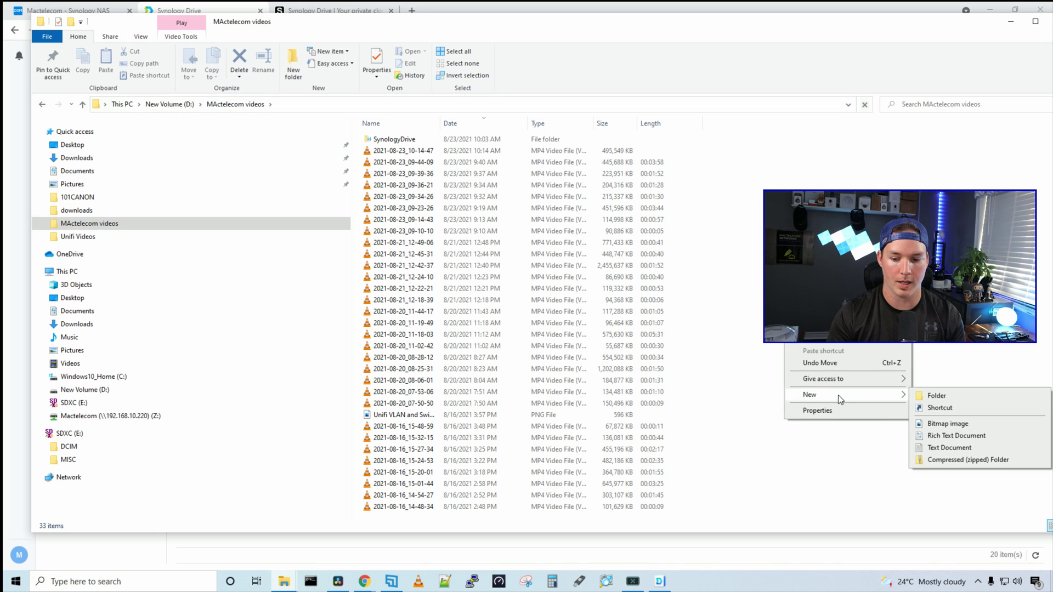
click(934, 450)
text(T)
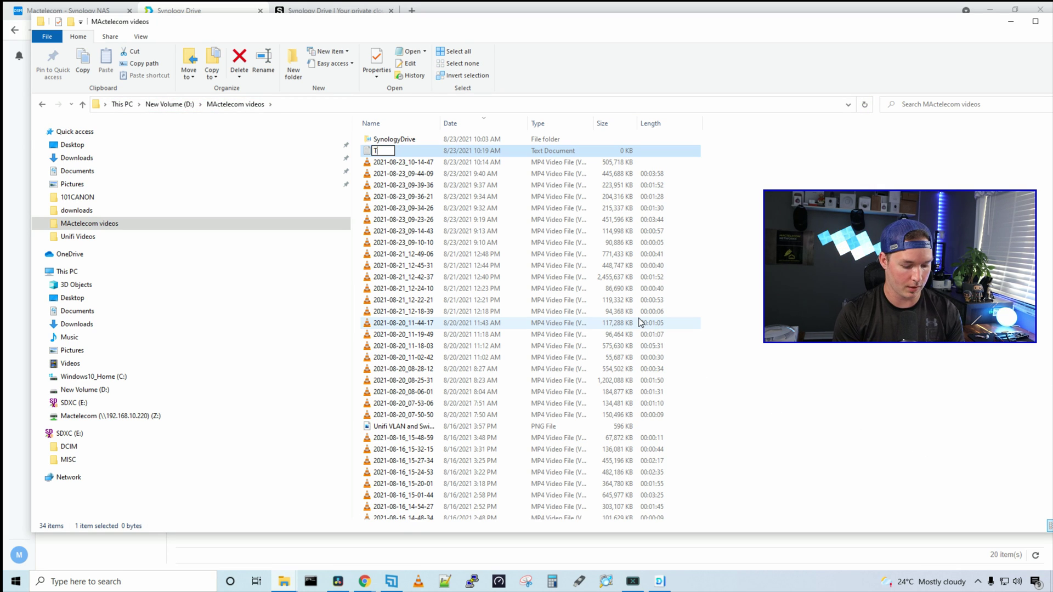
text(EST)
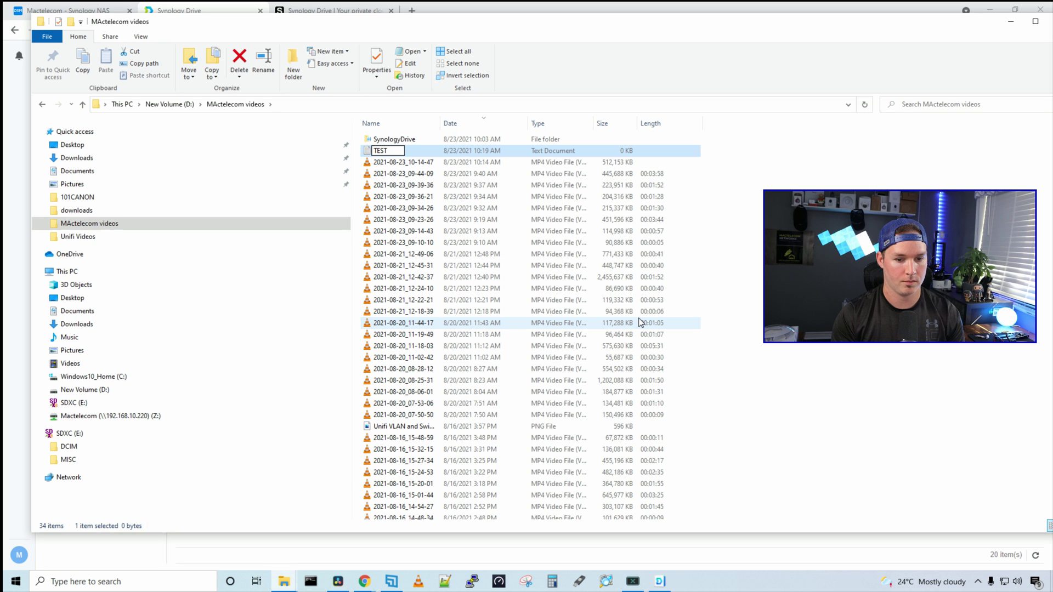
click(767, 220)
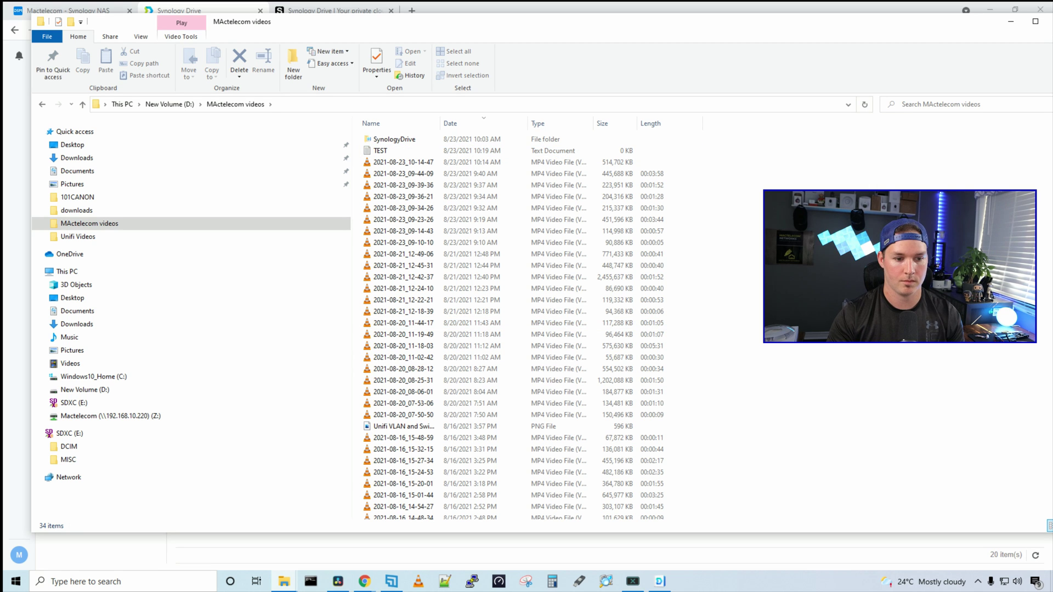
click(1010, 21)
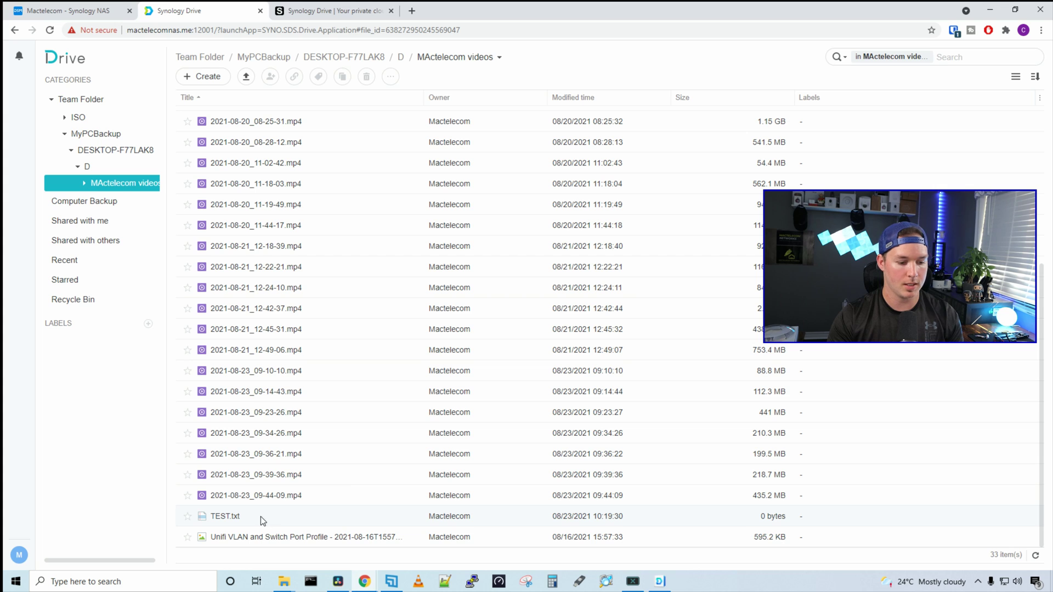